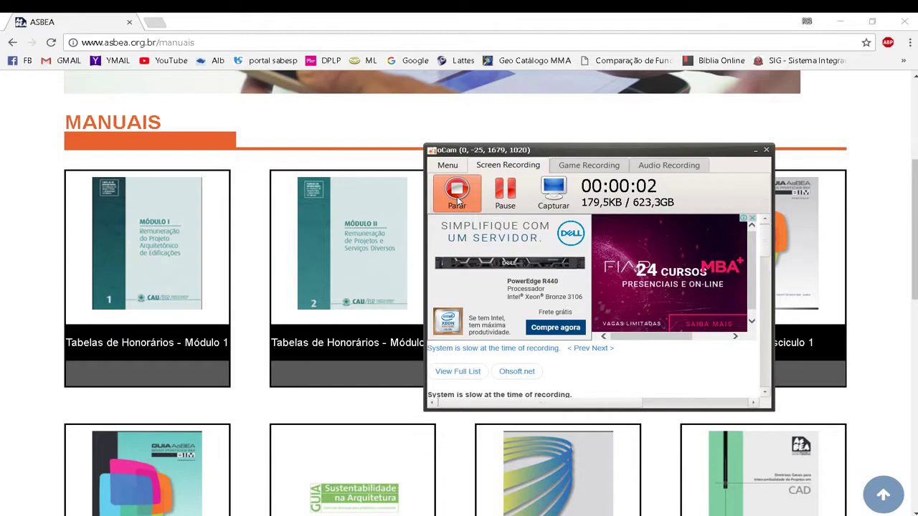
- From the AsBEA folder in File Explorer, open template_AsBEA_ARQ_00.dwg
click(753, 152)
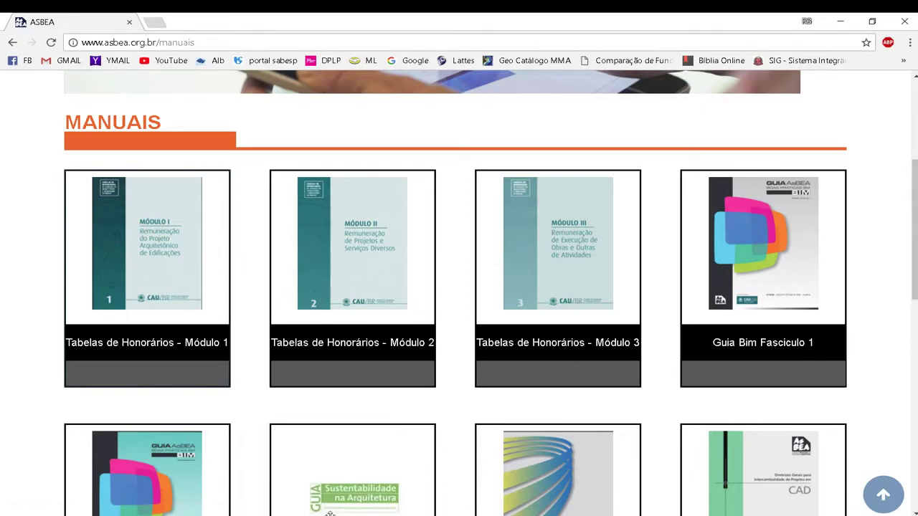
mouse_move(320, 513)
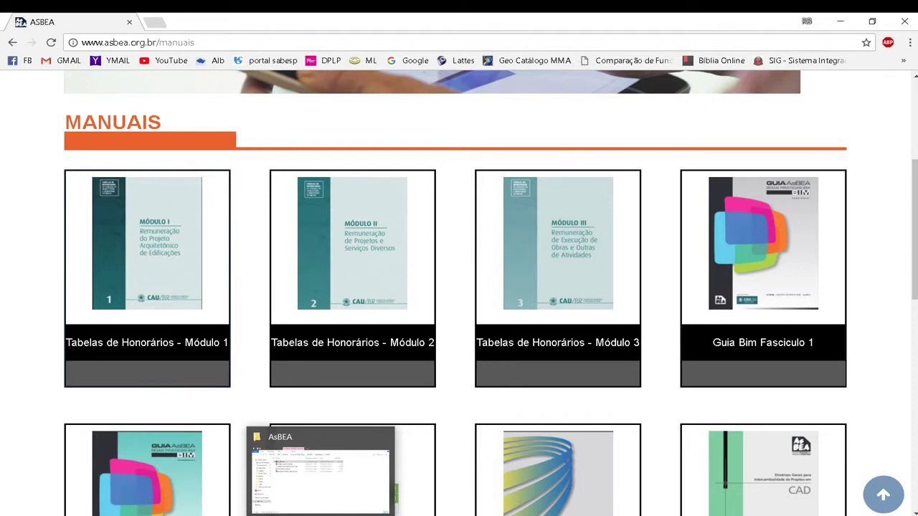
click(285, 491)
click(283, 374)
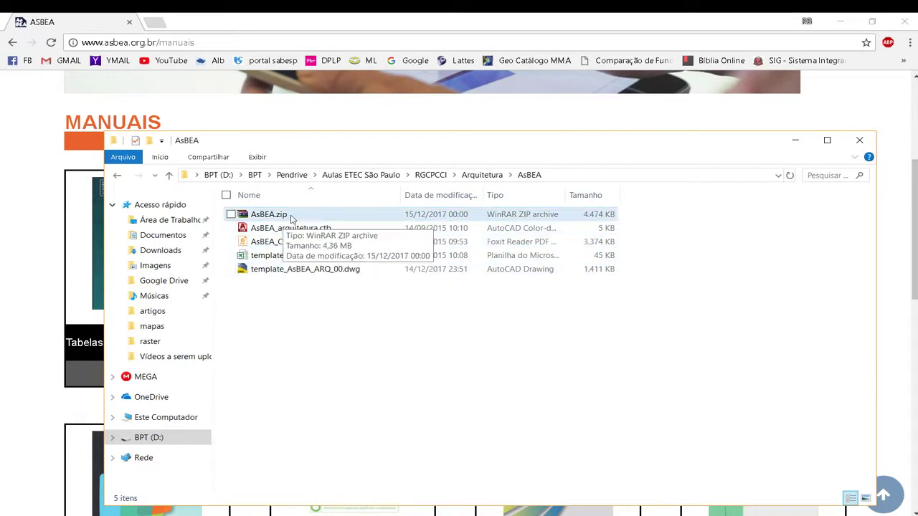
click(286, 218)
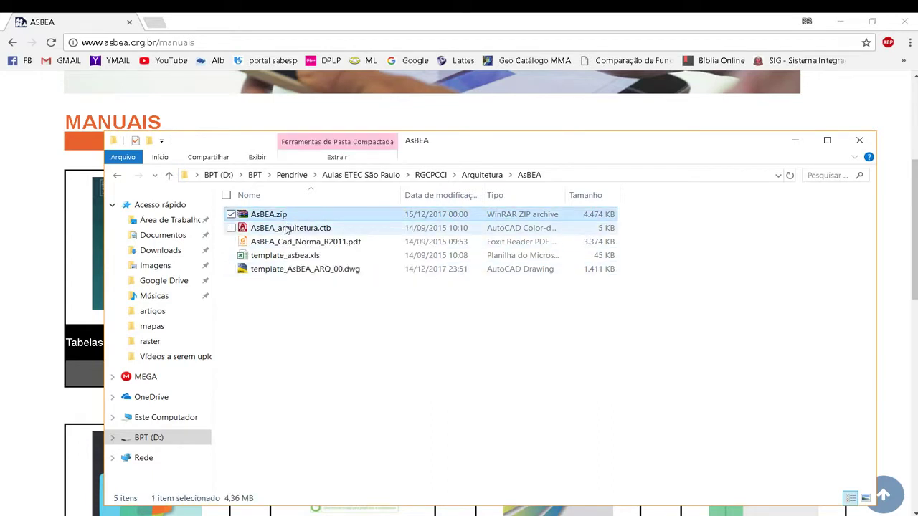
double_click(275, 271)
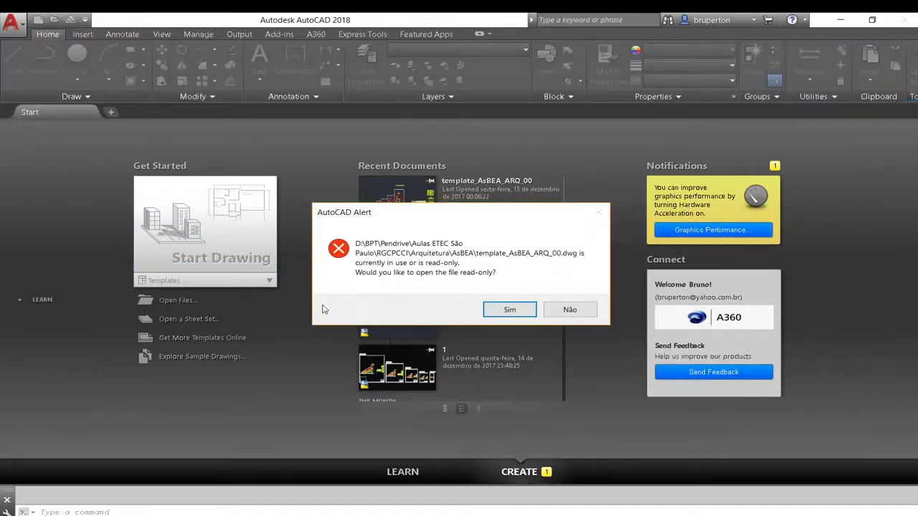
- Open the drawing read-only and zoom in on the A0 title block
click(498, 313)
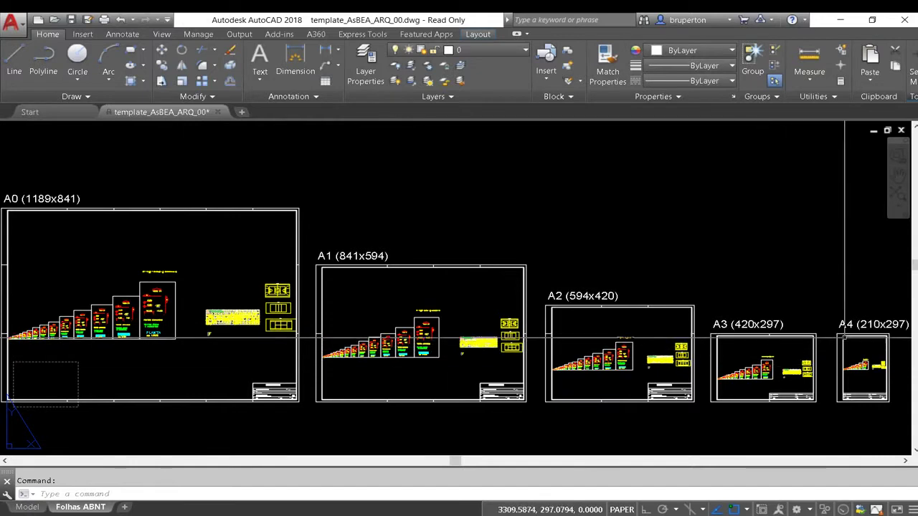
scroll(125, 342, up, 2)
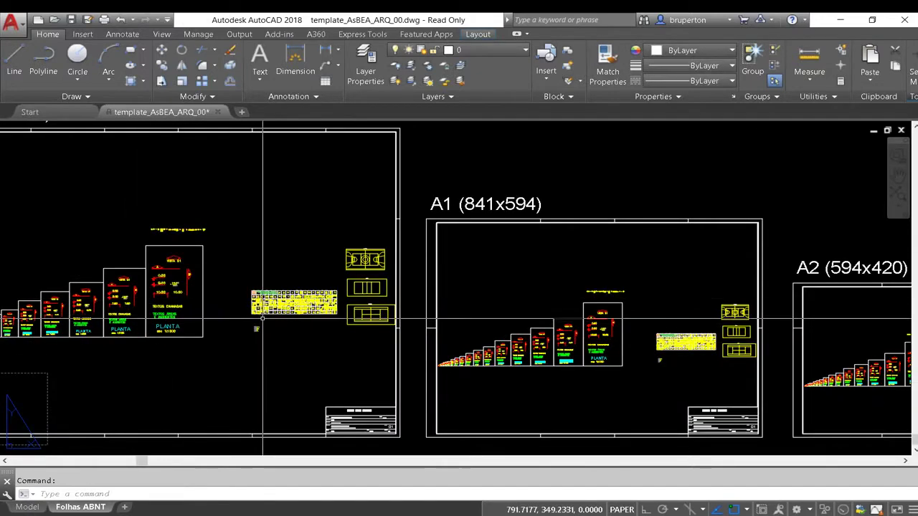
scroll(349, 430, up, 6)
scroll(349, 430, up, 2)
mouse_move(365, 361)
middle_down()
mouse_move(352, 292)
mouse_move(340, 288)
middle_up()
- Zoom to extents to show sheets A0 to A4, then switch to model space
scroll(313, 276, up, 3)
scroll(315, 281, down, 3)
middle_drag(301, 266, 297, 266)
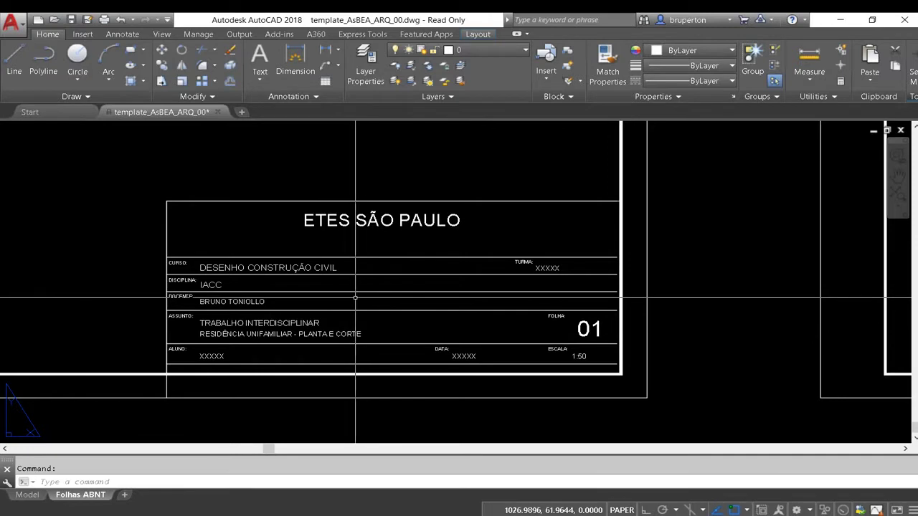
middle_click(412, 331)
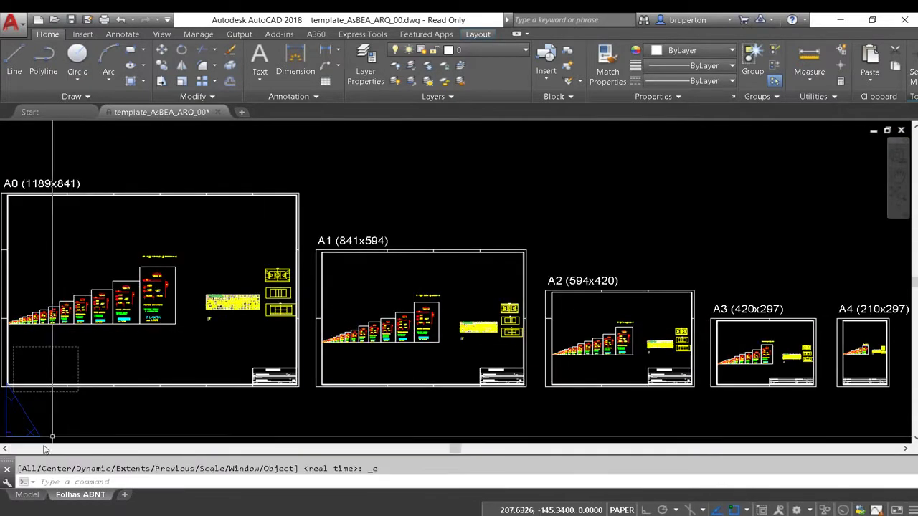
click(28, 495)
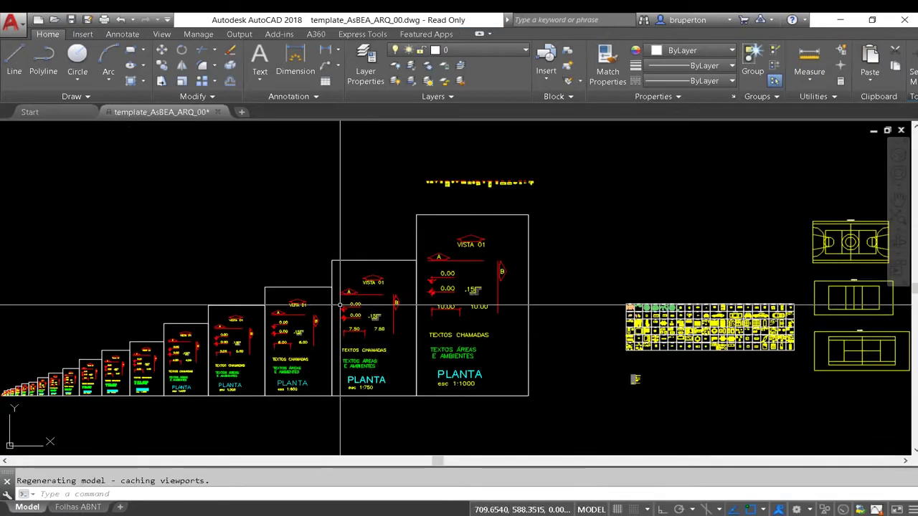
- Zoom and pan to the top-left corner of the block library table
scroll(604, 308, up, 2)
scroll(570, 303, up, 3)
scroll(570, 308, up, 3)
mouse_move(570, 312)
middle_down()
mouse_move(338, 261)
mouse_move(156, 254)
middle_up()
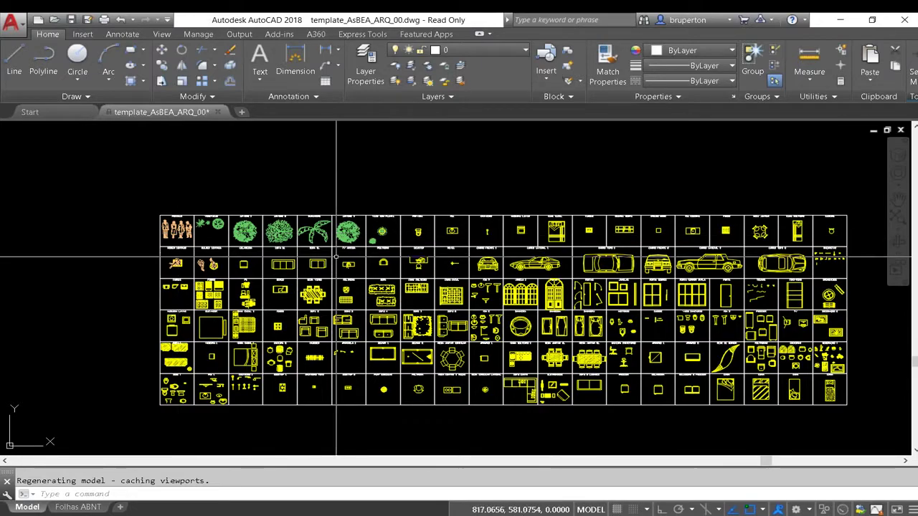
scroll(240, 231, up, 3)
scroll(240, 231, up, 2)
scroll(240, 231, down, 4)
middle_drag(534, 267, 507, 245)
- Zoom out and pan over the PLANTA annotation sheets, up to esc 1:1000
scroll(506, 245, down, 1)
scroll(547, 253, down, 1)
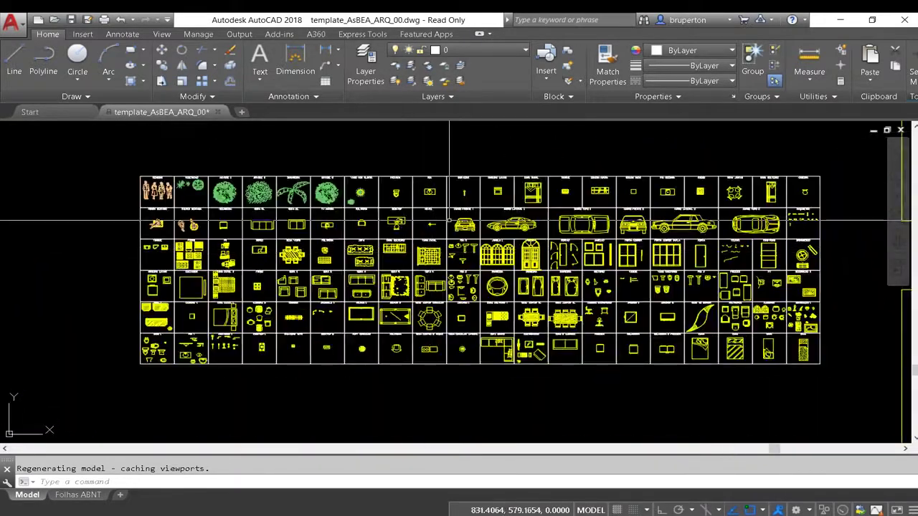
scroll(585, 296, up, 1)
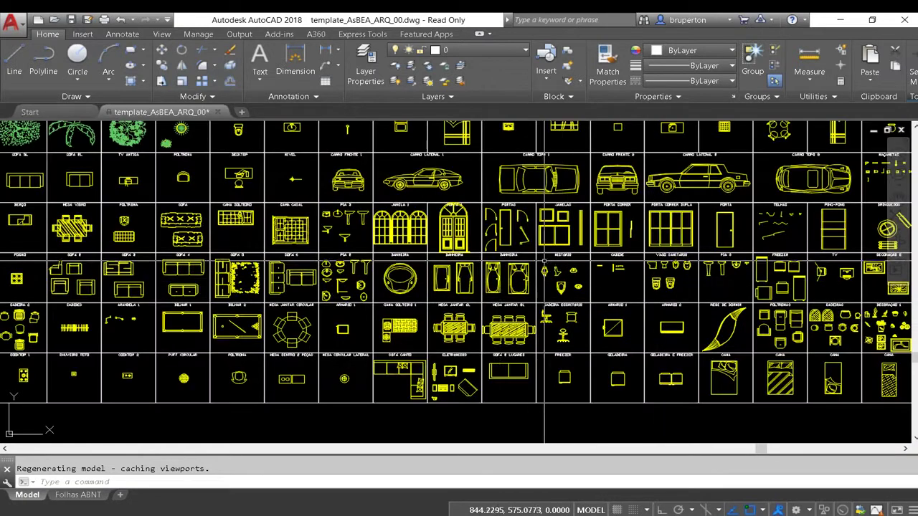
scroll(523, 287, down, 1)
scroll(523, 286, down, 1)
scroll(368, 287, down, 1)
scroll(609, 265, down, 1)
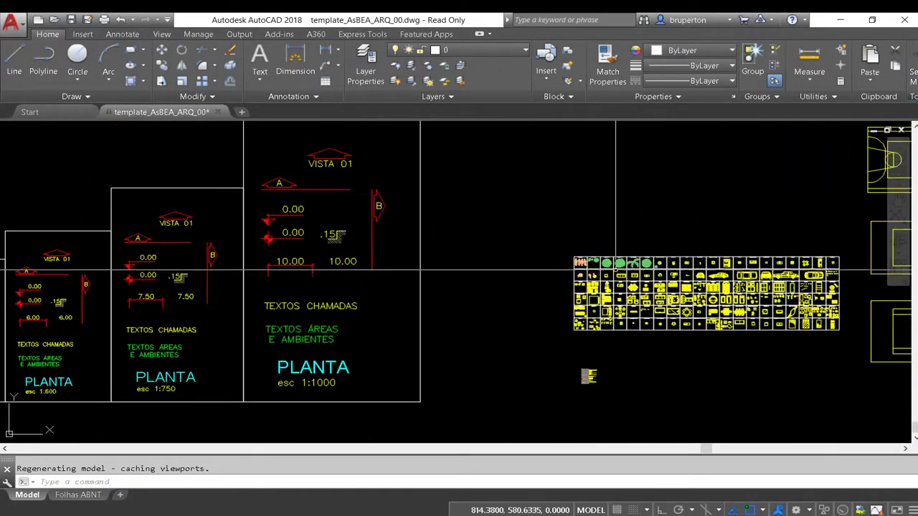
scroll(502, 269, down, 1)
scroll(495, 285, up, 4)
middle_drag(502, 280, 491, 324)
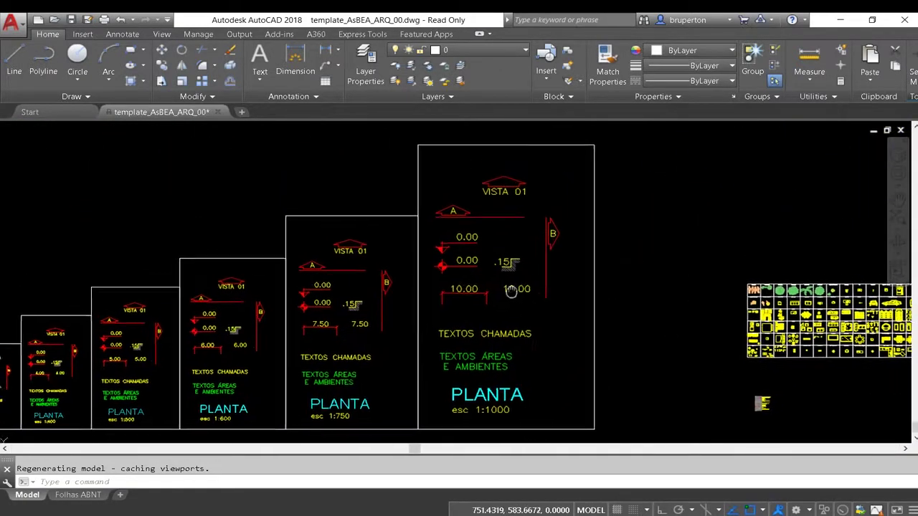
scroll(526, 270, down, 2)
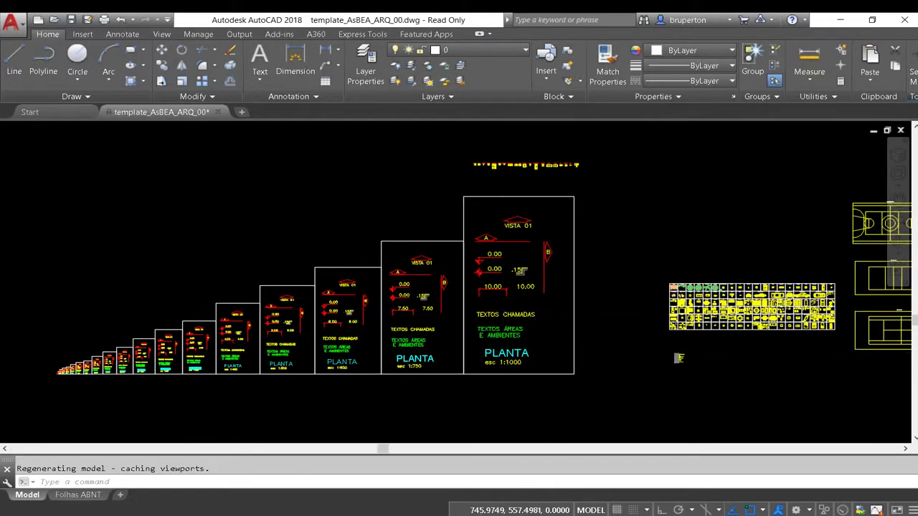
scroll(506, 344, up, 4)
scroll(506, 320, down, 6)
scroll(516, 316, up, 2)
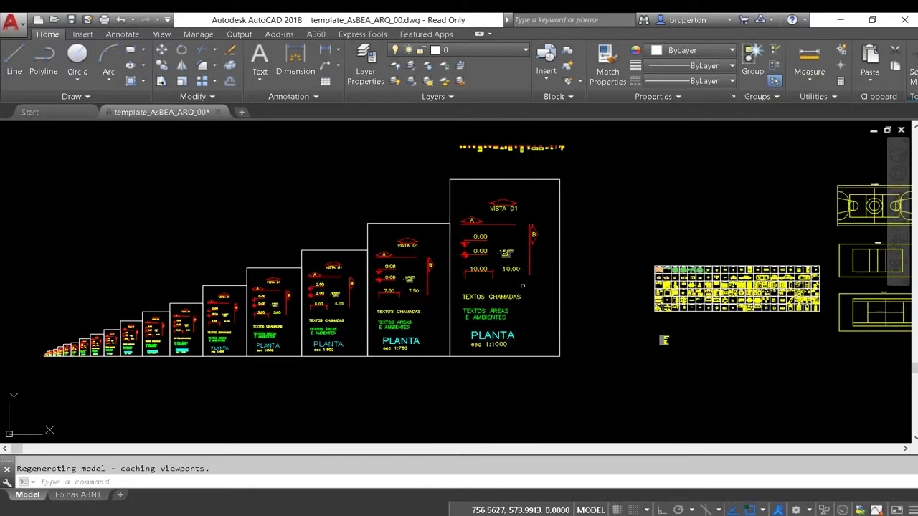
scroll(509, 275, up, 2)
mouse_move(509, 267)
middle_down()
mouse_move(530, 276)
mouse_move(537, 270)
middle_up()
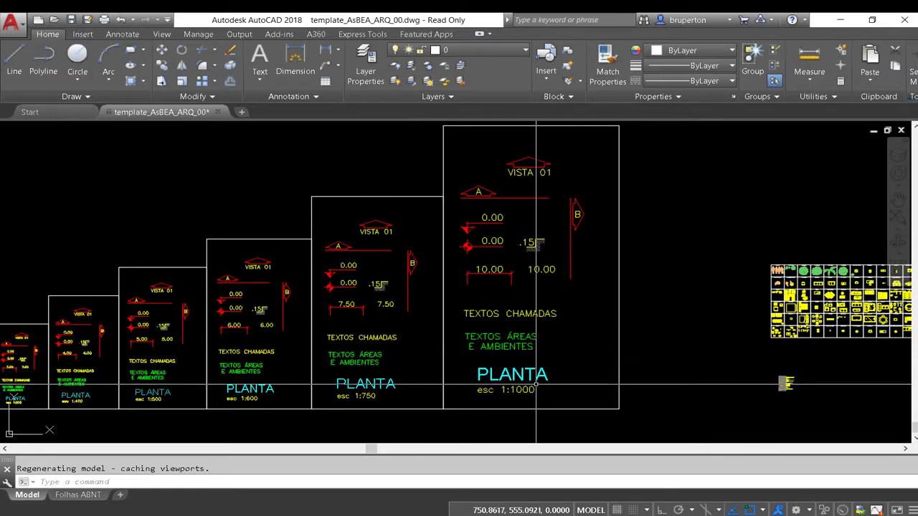
- Navigate to the left-hand template sheets at 1:20 and 1:25
scroll(536, 381, up, 4)
scroll(508, 381, down, 2)
scroll(491, 395, up, 2)
scroll(491, 394, down, 2)
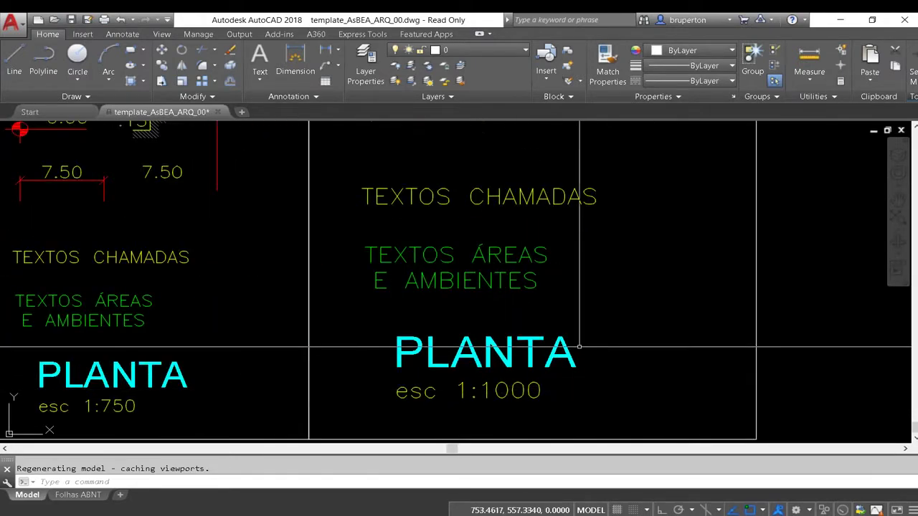
scroll(403, 352, down, 3)
scroll(371, 355, up, 2)
scroll(226, 360, up, 1)
scroll(226, 360, up, 2)
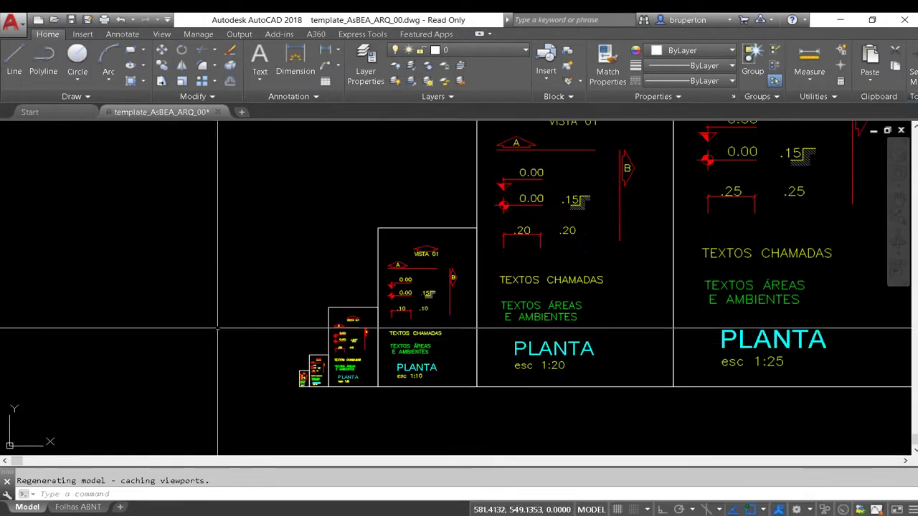
scroll(317, 404, up, 2)
scroll(250, 322, up, 1)
scroll(247, 300, down, 5)
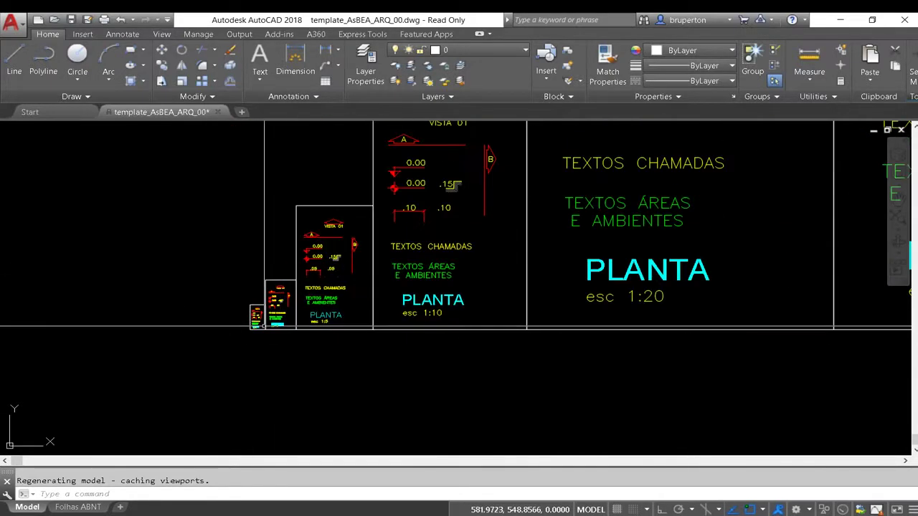
middle_drag(618, 291, 485, 358)
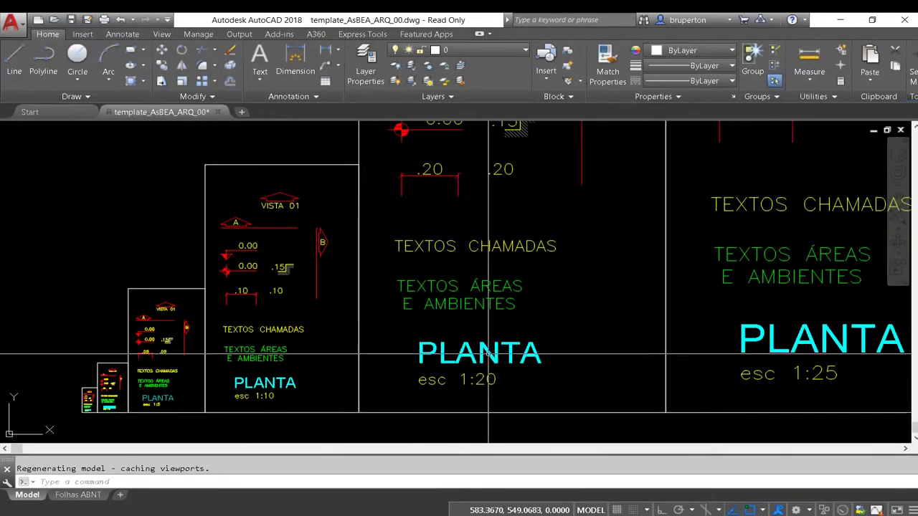
scroll(451, 362, down, 1)
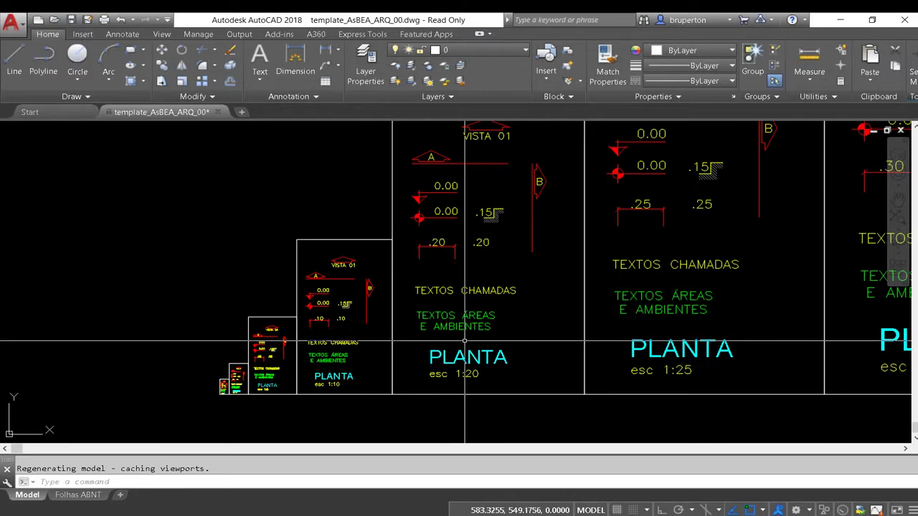
scroll(431, 365, up, 1)
scroll(426, 355, up, 1)
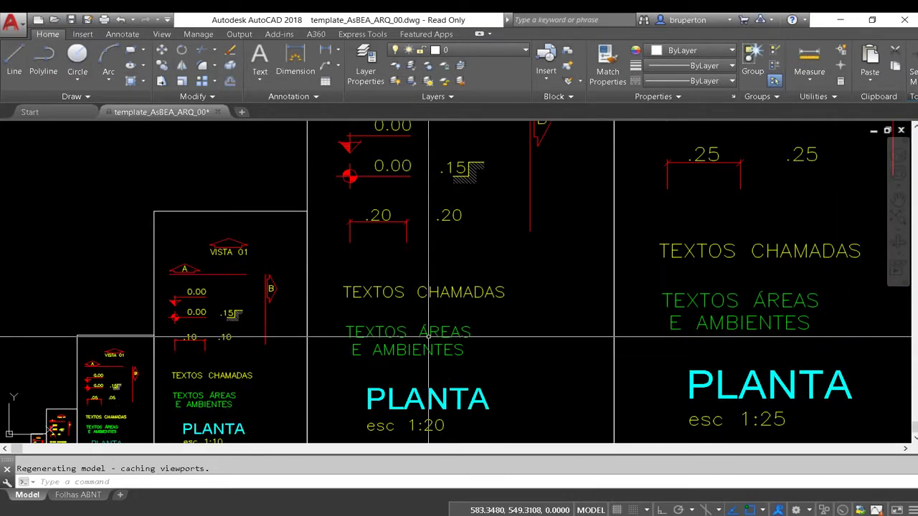
mouse_move(433, 313)
middle_down()
mouse_move(415, 297)
mouse_move(420, 329)
middle_up()
- Inspect the A/B markers, 0.00 level markers, VISTA 01 and TEXTOS CHAMADAS samples
scroll(364, 302, up, 4)
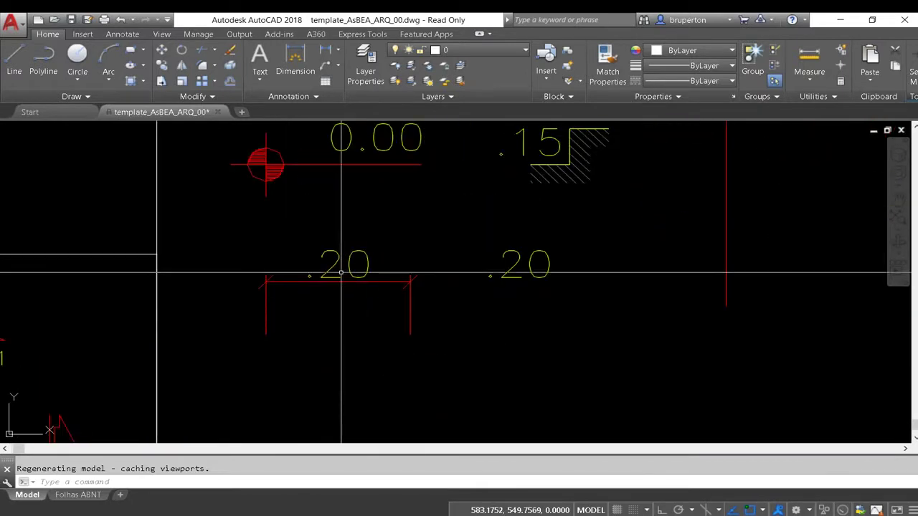
scroll(380, 283, down, 2)
middle_drag(455, 231, 462, 331)
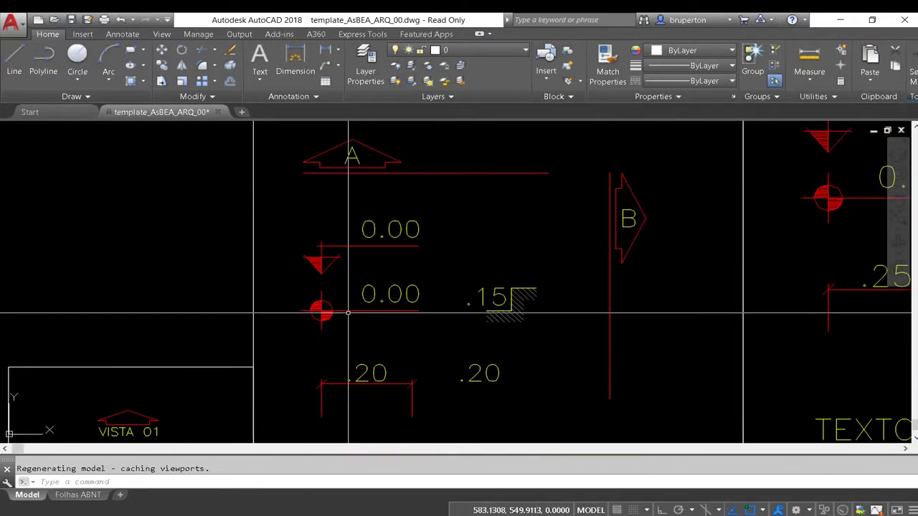
scroll(348, 313, up, 2)
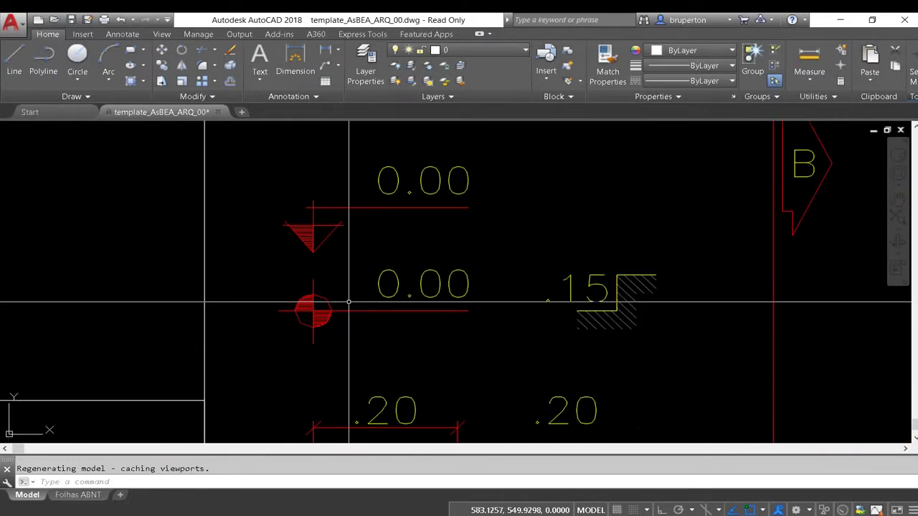
middle_drag(322, 301, 327, 333)
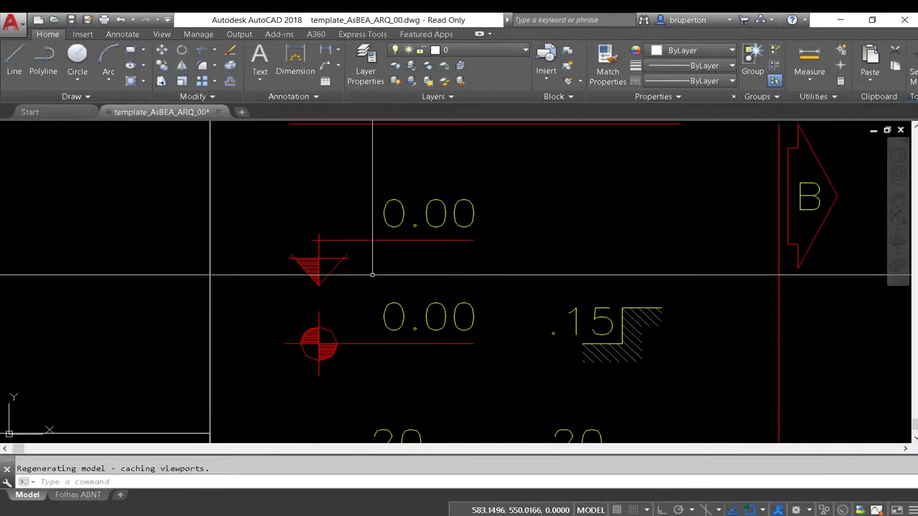
scroll(358, 256, down, 2)
middle_drag(478, 279, 461, 322)
scroll(431, 233, down, 2)
- Pan across the PLANTA viewport samples from 1:20 through 1:125
middle_drag(430, 233, 420, 251)
scroll(411, 285, down, 2)
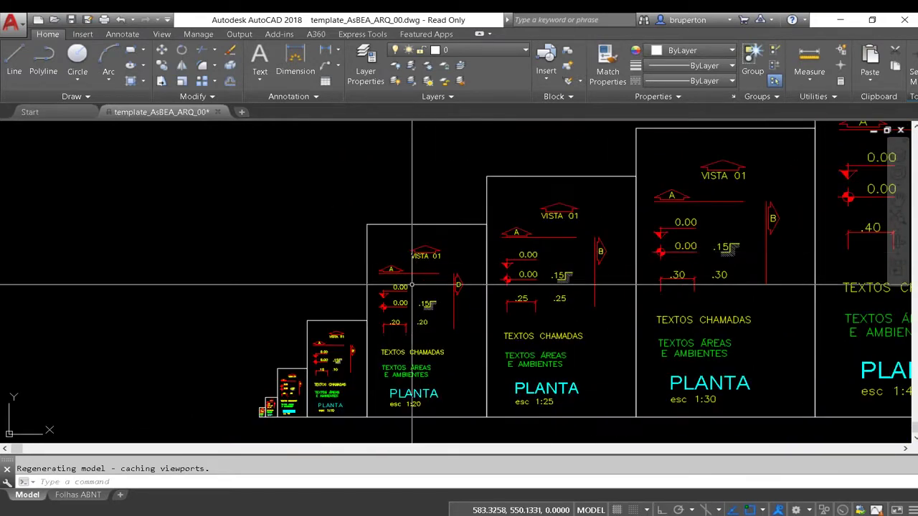
mouse_move(667, 297)
middle_down()
mouse_move(628, 305)
mouse_move(498, 302)
middle_up()
scroll(499, 301, down, 1)
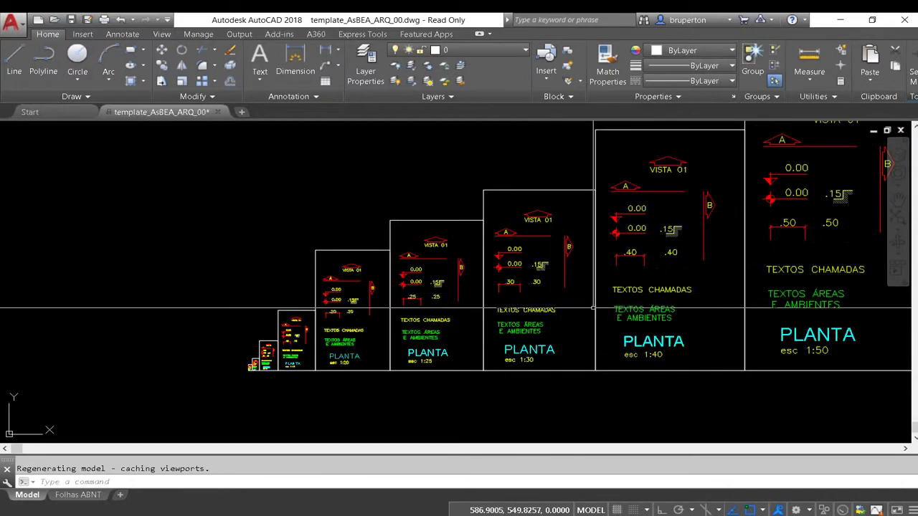
scroll(581, 315, down, 1)
scroll(595, 308, down, 1)
middle_drag(603, 309, 481, 313)
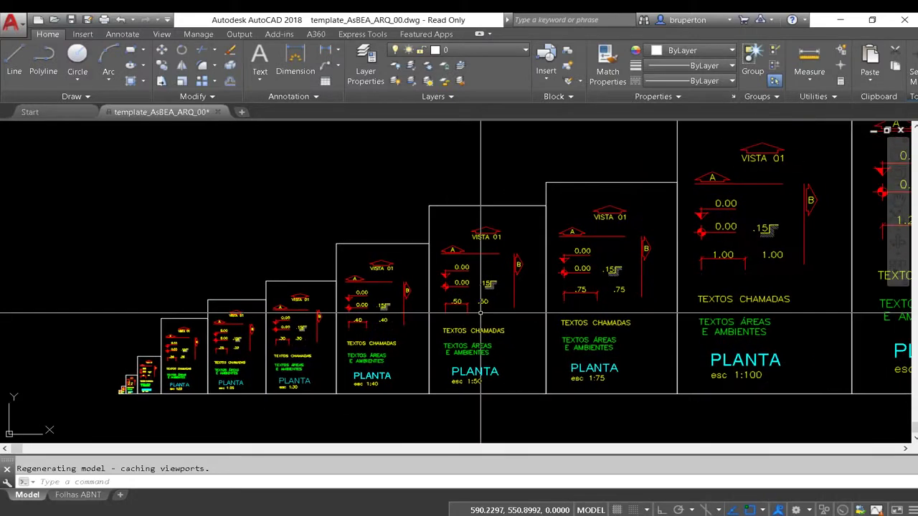
middle_drag(590, 372, 518, 377)
- Center on the yellow block library and the layer table beside it
scroll(518, 375, up, 3)
scroll(506, 357, down, 3)
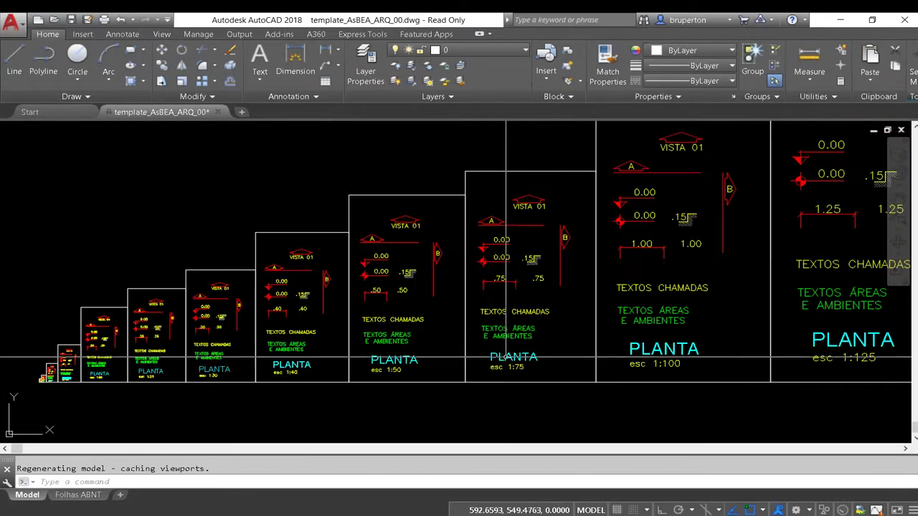
scroll(490, 219, up, 2)
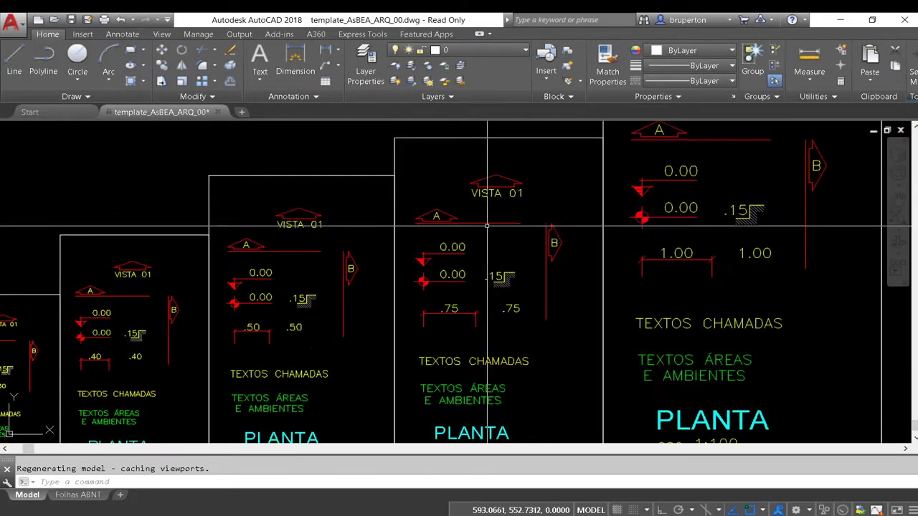
scroll(469, 283, down, 2)
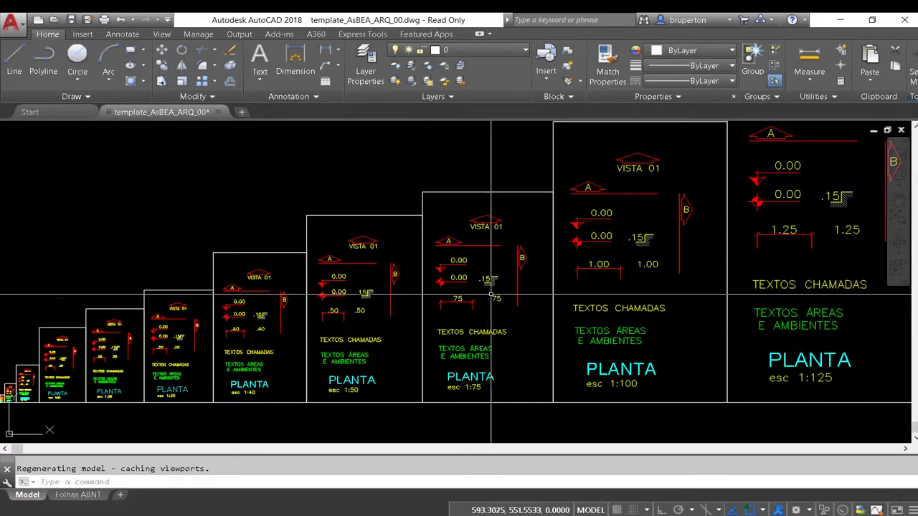
scroll(577, 299, down, 1)
scroll(577, 298, down, 2)
scroll(577, 298, down, 3)
middle_drag(561, 288, 510, 297)
scroll(510, 298, up, 3)
scroll(567, 274, up, 1)
middle_drag(566, 273, 495, 230)
scroll(495, 229, down, 1)
scroll(389, 254, down, 1)
scroll(420, 324, down, 2)
scroll(338, 335, up, 4)
scroll(344, 343, up, 3)
scroll(347, 338, up, 3)
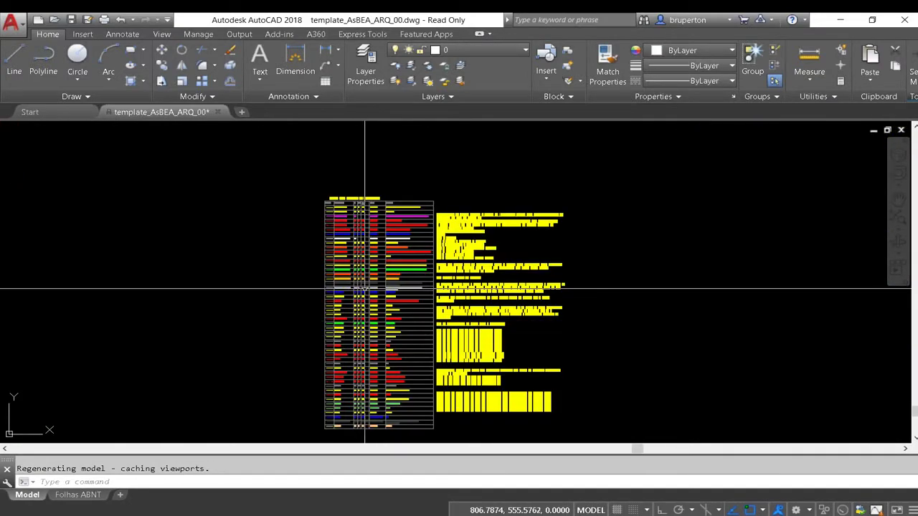
- Zoom into the layer table and its notes, then switch to the ASBEA Manuais page in Chrome
scroll(335, 217, up, 5)
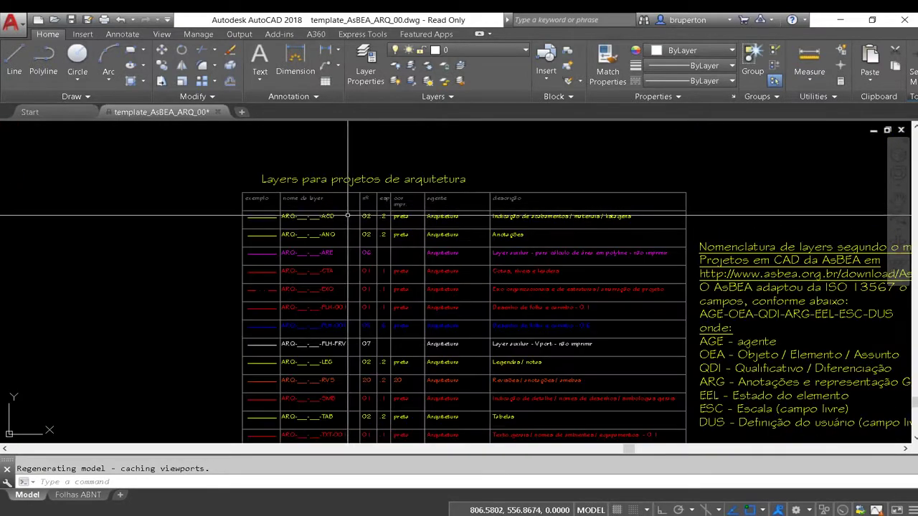
middle_drag(347, 216, 410, 260)
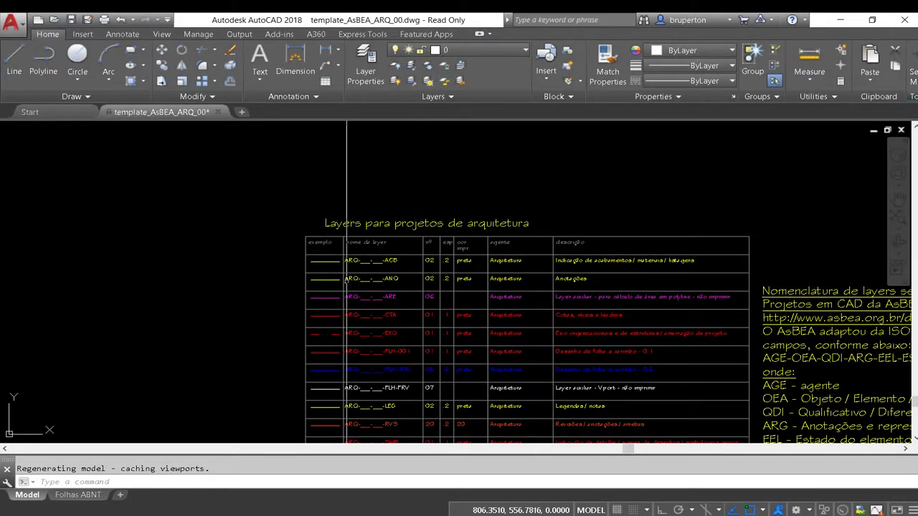
scroll(347, 279, up, 2)
scroll(344, 255, down, 1)
scroll(360, 271, down, 1)
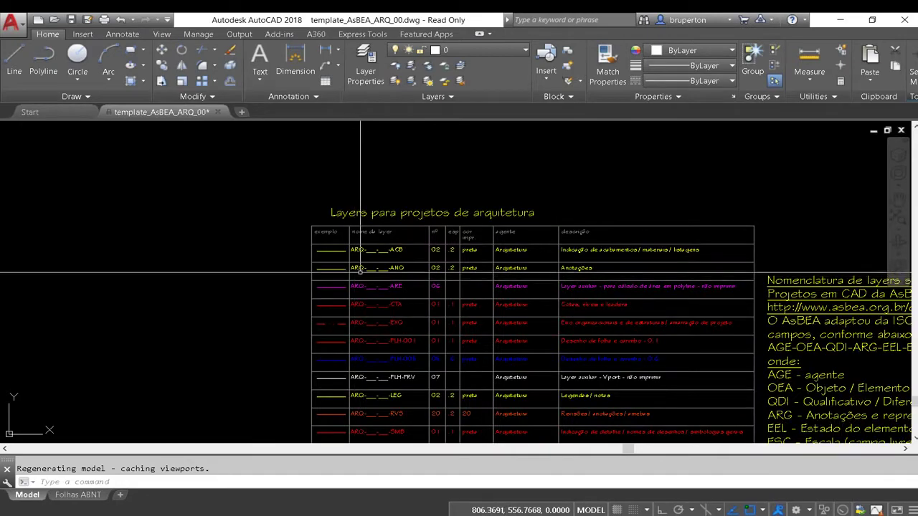
click(352, 495)
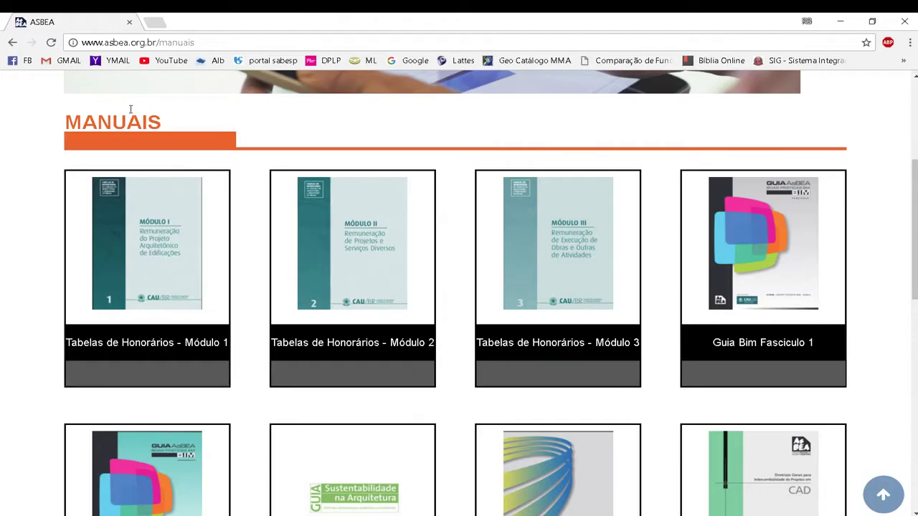
- Scroll the ASBEA manuals list to the Manual do CAD card, then return to AutoCAD
scroll(158, 120, up, 4)
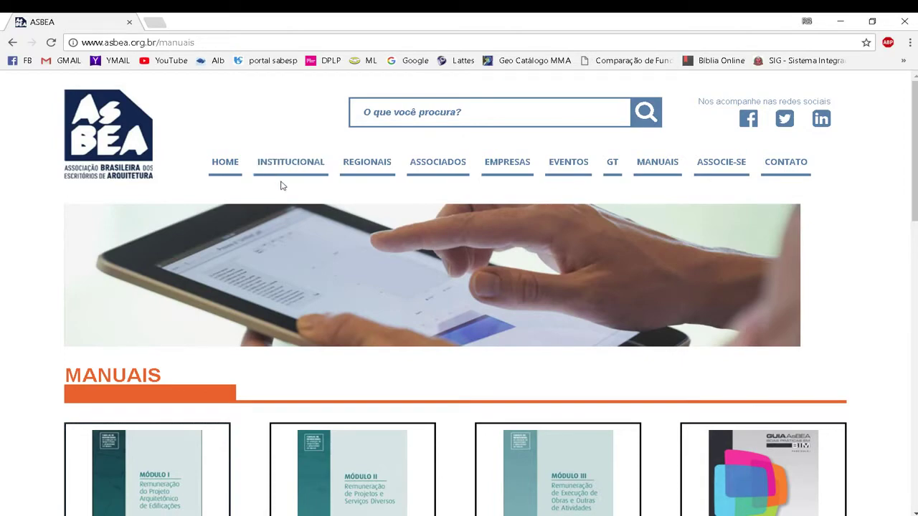
scroll(281, 186, down, 2)
scroll(281, 185, down, 2)
scroll(270, 198, up, 4)
scroll(348, 242, down, 4)
scroll(710, 298, down, 4)
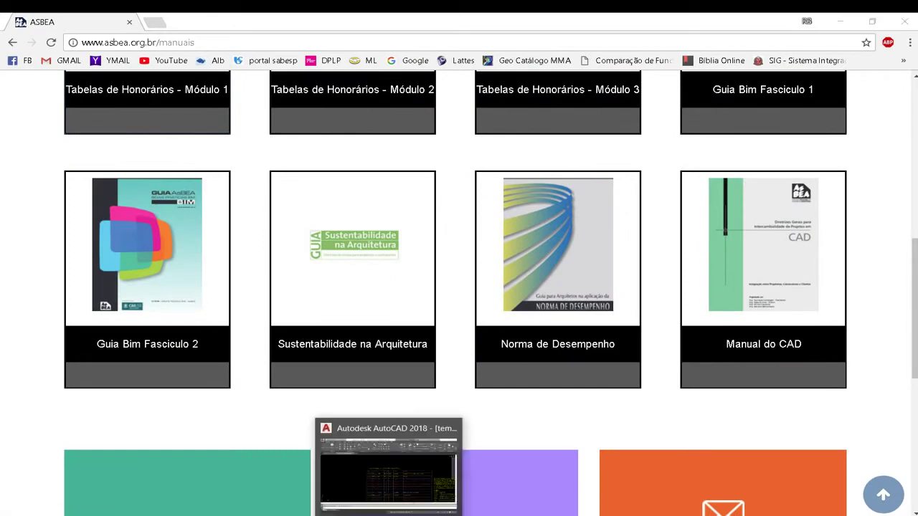
click(387, 441)
scroll(408, 199, down, 2)
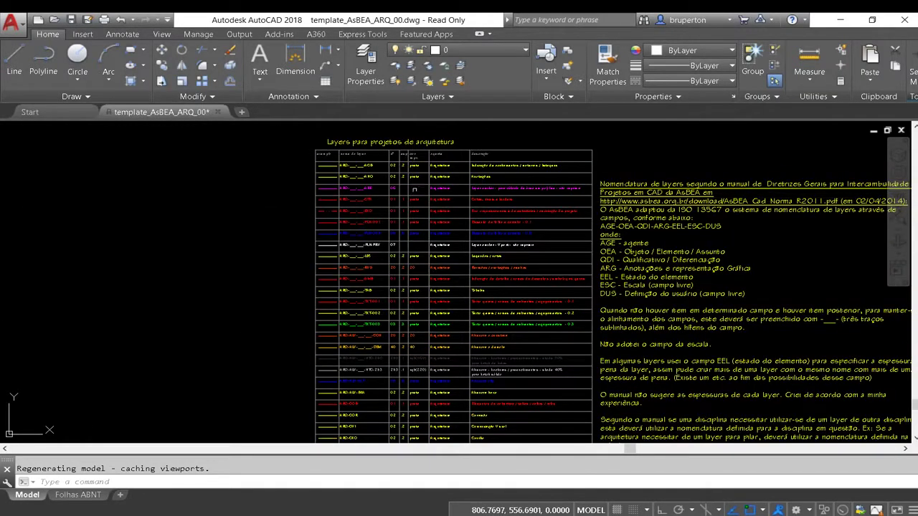
scroll(408, 199, up, 2)
middle_drag(451, 200, 337, 213)
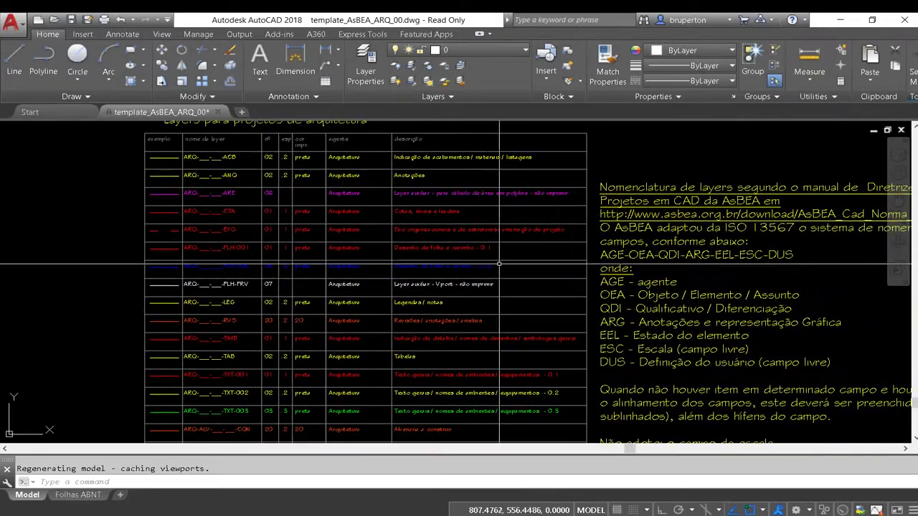
scroll(338, 213, down, 2)
scroll(509, 244, up, 2)
scroll(509, 244, down, 2)
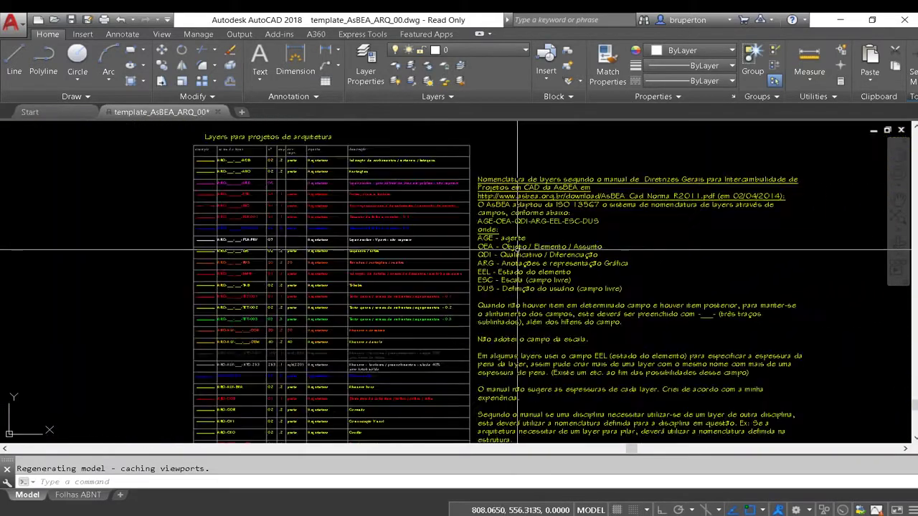
scroll(488, 345, up, 1)
scroll(488, 345, up, 1)
mouse_move(488, 345)
middle_down()
mouse_move(440, 291)
mouse_move(452, 257)
middle_up()
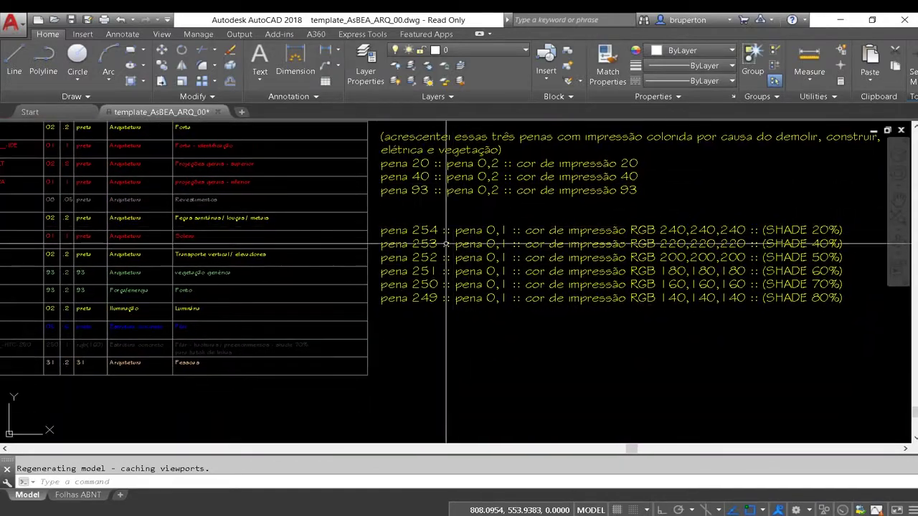
middle_drag(364, 301, 564, 303)
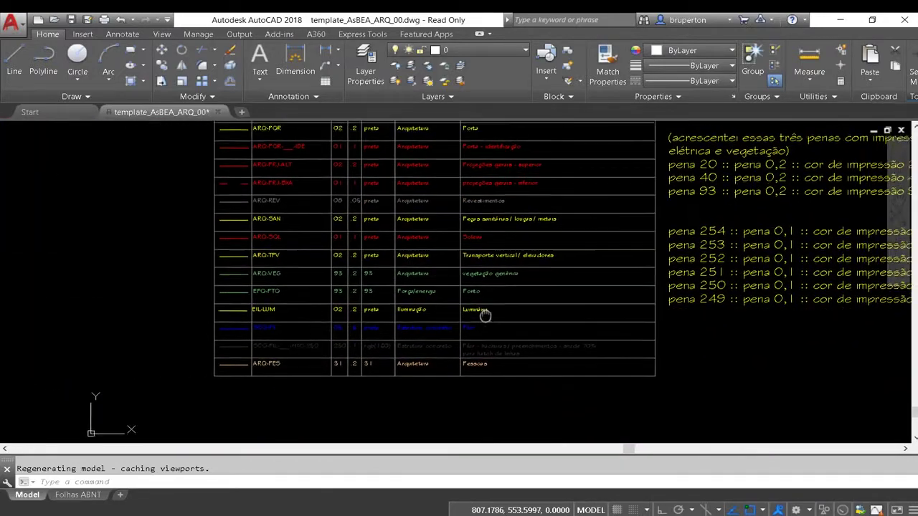
middle_drag(406, 313, 471, 363)
scroll(417, 293, down, 2)
mouse_move(417, 292)
middle_down()
mouse_move(449, 429)
mouse_move(401, 430)
middle_up()
scroll(331, 357, up, 4)
scroll(331, 357, down, 2)
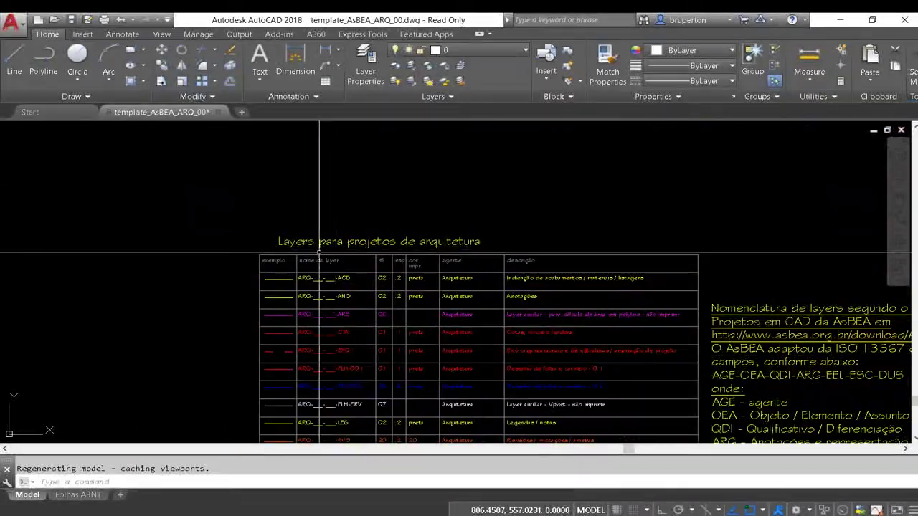
scroll(322, 291, up, 4)
middle_drag(348, 289, 345, 267)
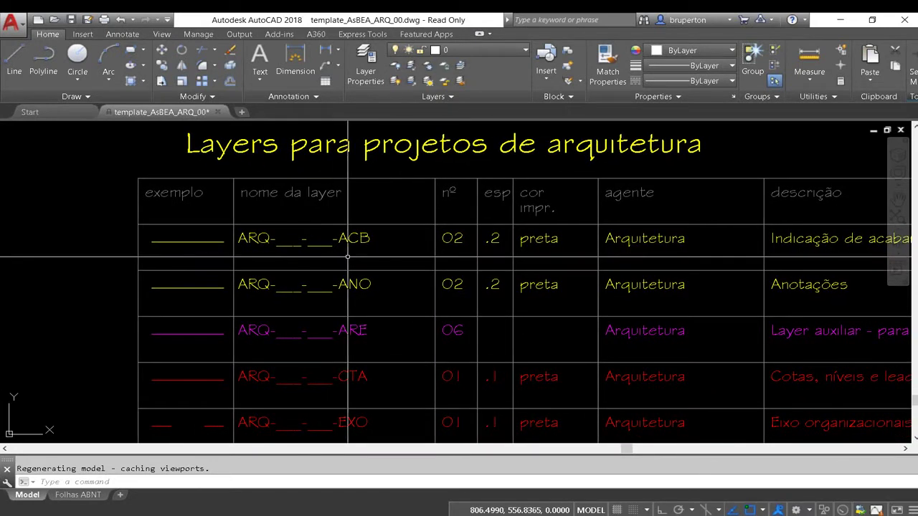
middle_drag(326, 256, 265, 242)
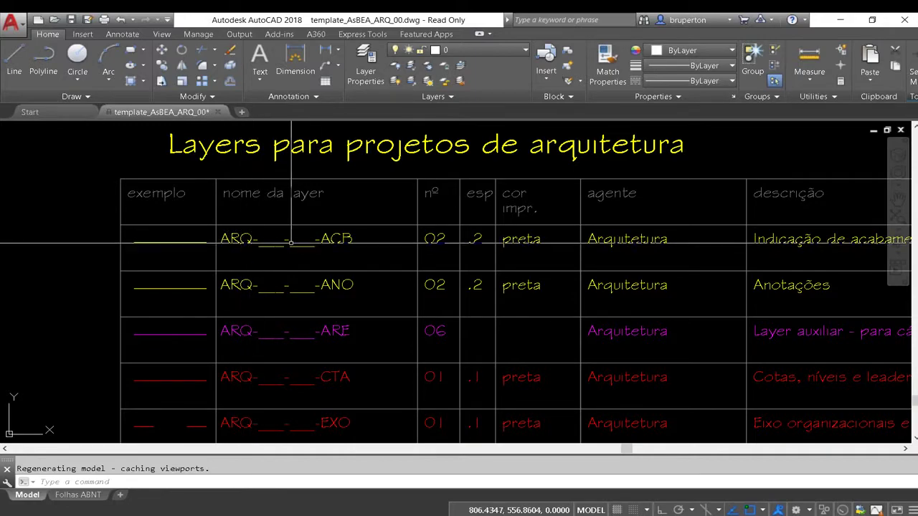
middle_drag(299, 262, 266, 207)
mouse_move(272, 301)
middle_down()
mouse_move(266, 215)
mouse_move(258, 235)
mouse_move(262, 97)
middle_up()
scroll(285, 225, down, 4)
scroll(284, 226, up, 5)
scroll(233, 235, down, 2)
middle_drag(365, 247, 318, 253)
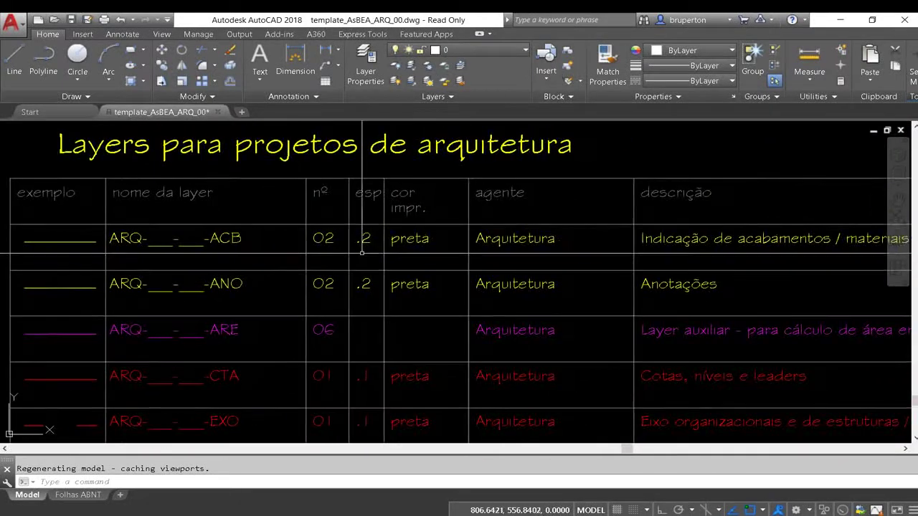
middle_drag(526, 246, 450, 249)
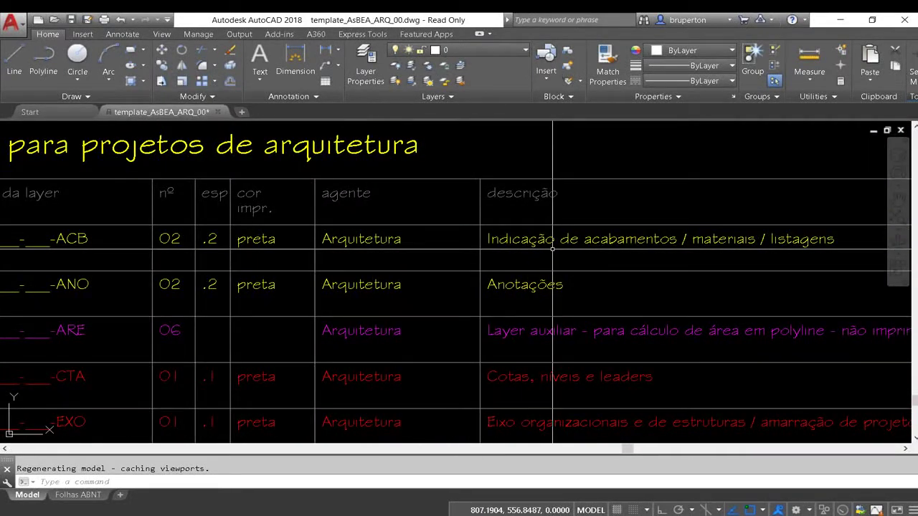
scroll(658, 187, down, 4)
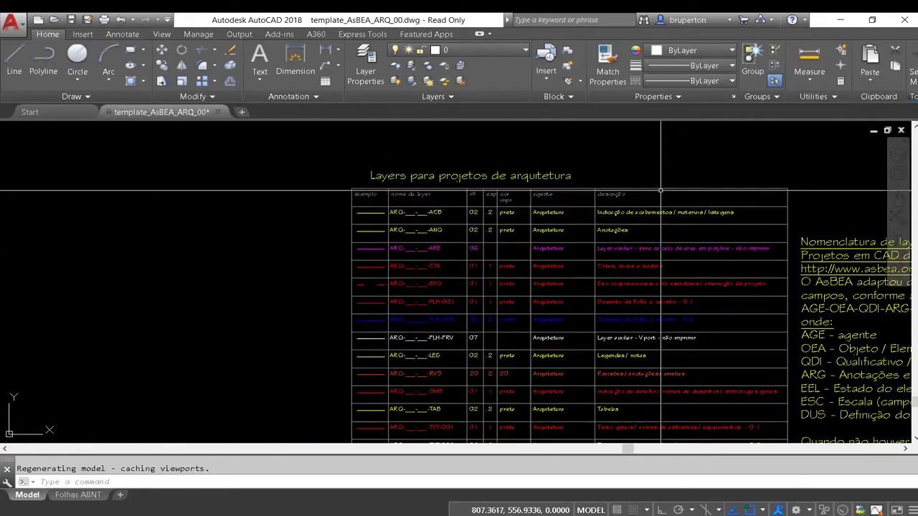
- Bring the TAB and TXT layer rows to the top of the view
scroll(433, 397, up, 3)
mouse_move(433, 396)
middle_down()
mouse_move(409, 258)
mouse_move(373, 212)
mouse_move(384, 227)
mouse_move(303, 328)
middle_up()
scroll(303, 328, down, 3)
scroll(303, 328, down, 1)
scroll(299, 337, up, 4)
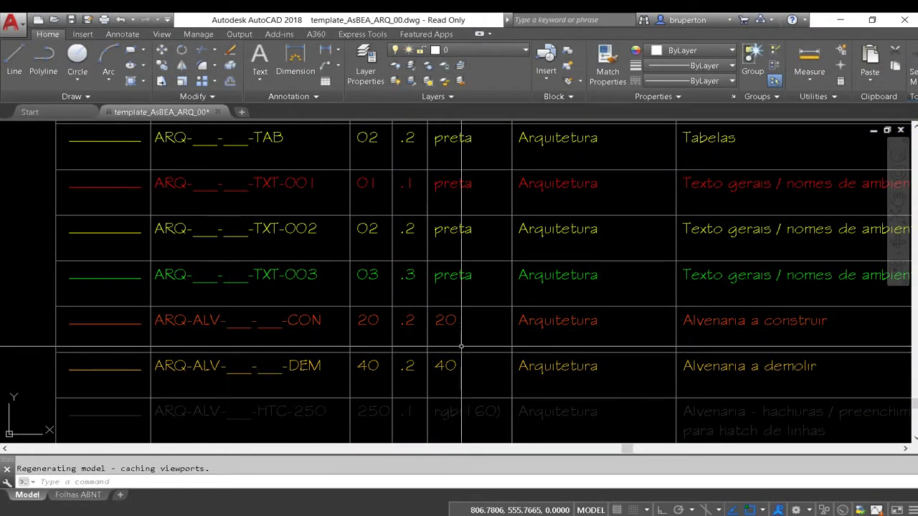
- Zoom over the TXT layer pen numbers and descriptions, then bring up the AsBEA folder window
scroll(346, 335, down, 1)
scroll(347, 335, down, 1)
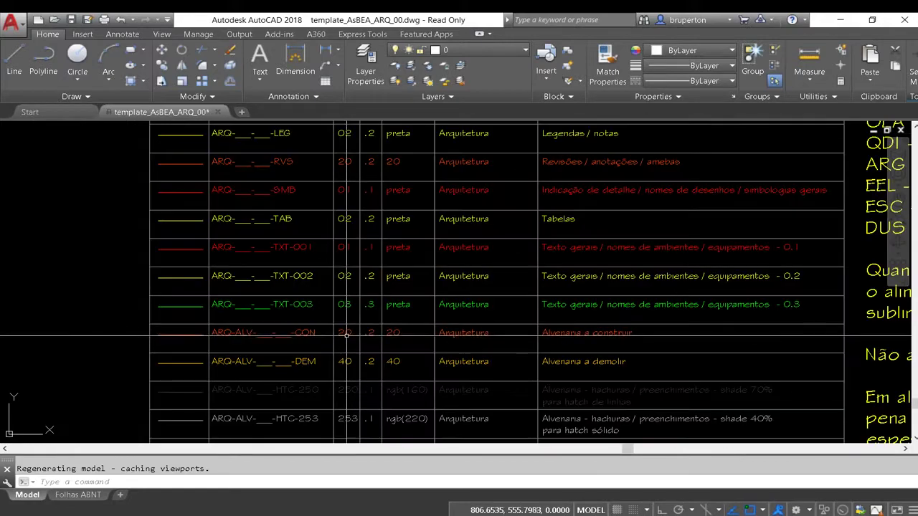
scroll(346, 335, up, 5)
scroll(352, 335, down, 2)
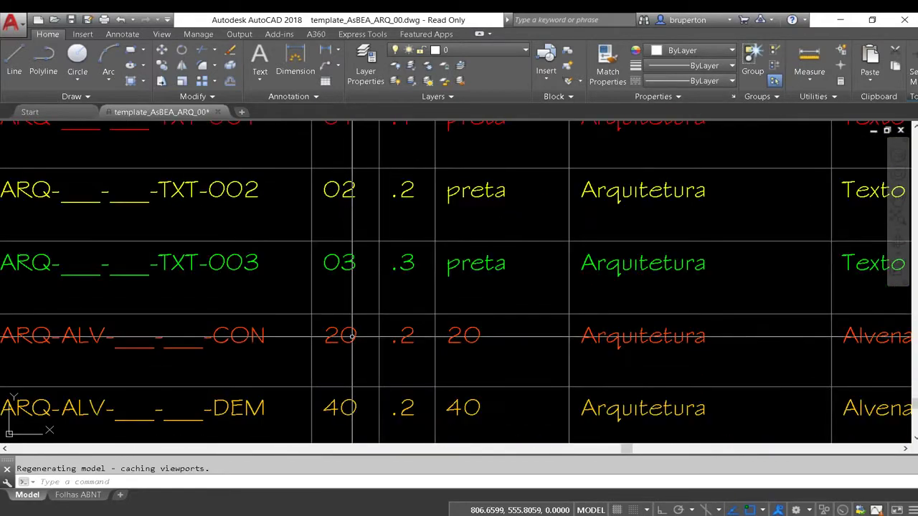
scroll(350, 335, up, 2)
scroll(357, 333, down, 1)
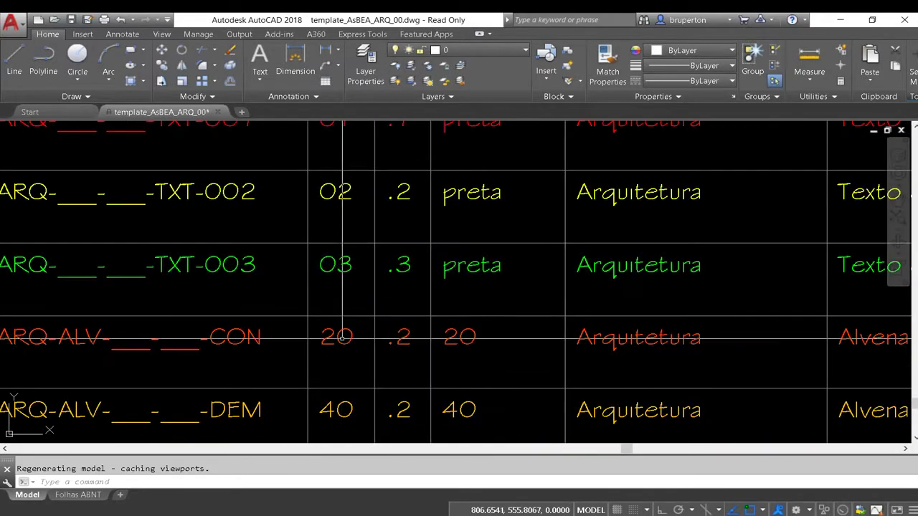
scroll(406, 344, up, 4)
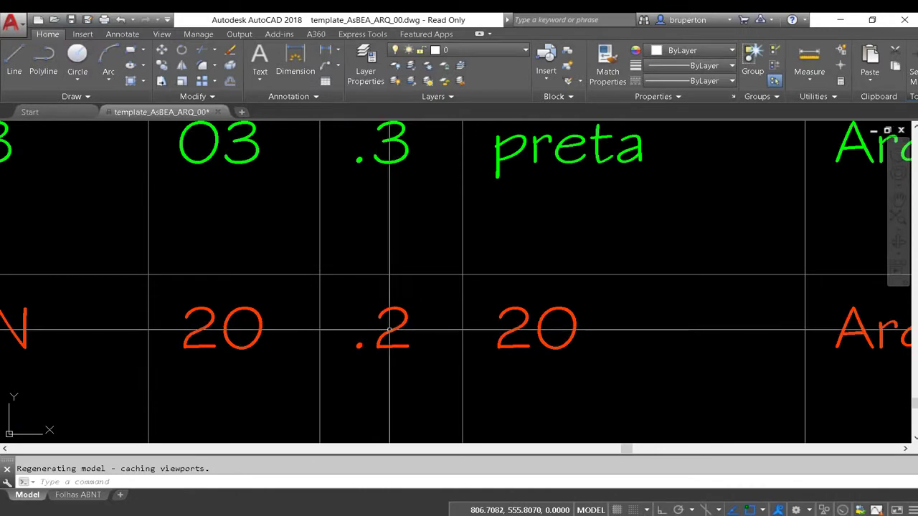
scroll(388, 330, down, 2)
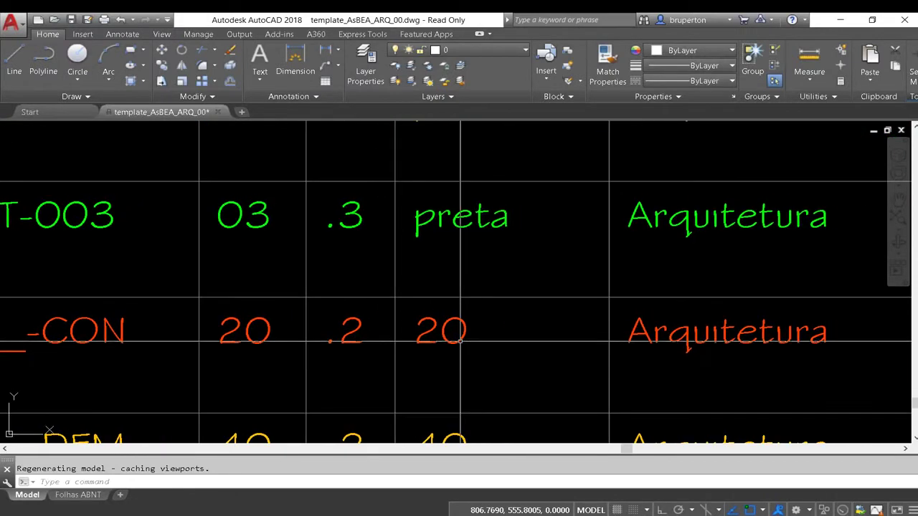
scroll(456, 334, down, 3)
middle_drag(453, 333, 452, 337)
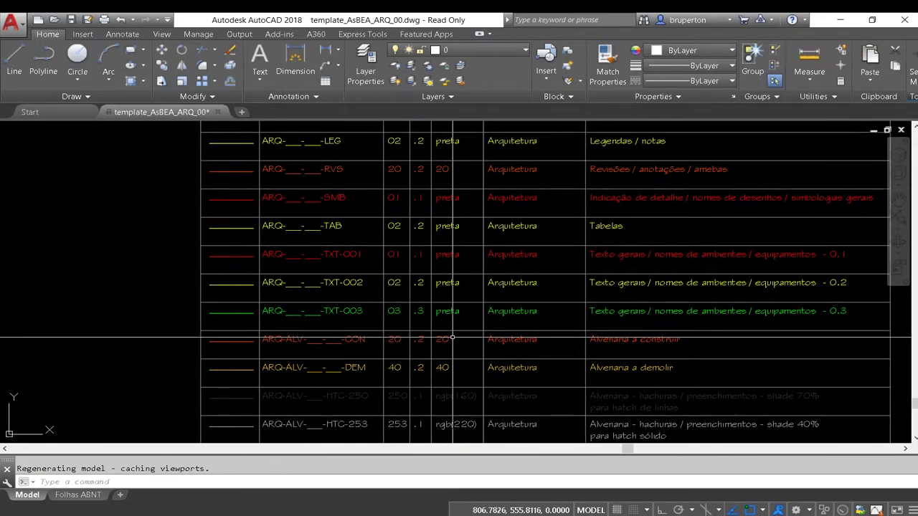
scroll(451, 324, down, 1)
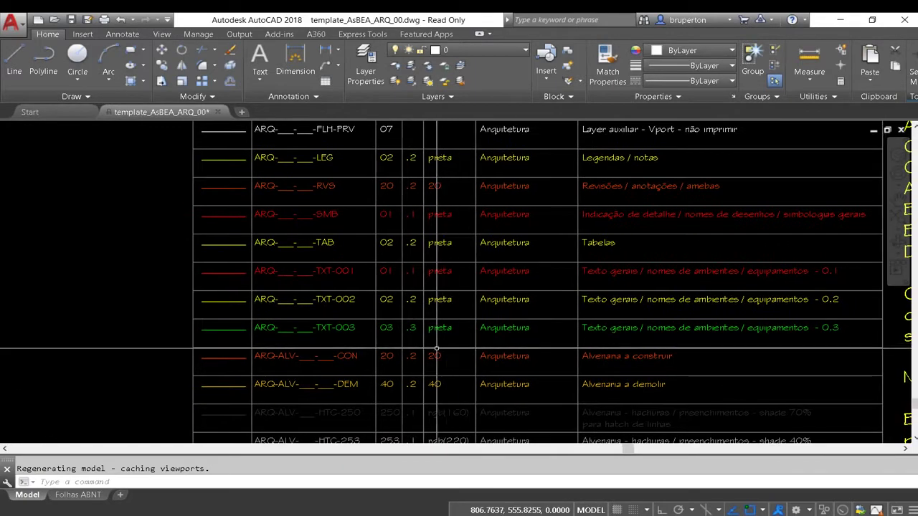
scroll(441, 329, down, 2)
scroll(441, 329, up, 1)
scroll(430, 316, up, 1)
scroll(416, 326, up, 1)
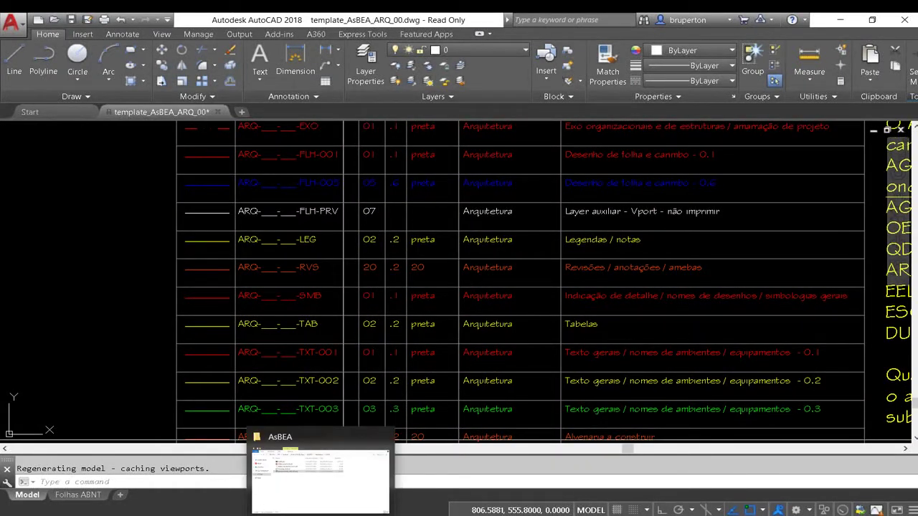
click(320, 477)
- Select AsBEA_arquitetura.ctb in the AsBEA folder, then move the window aside and minimize it
click(312, 375)
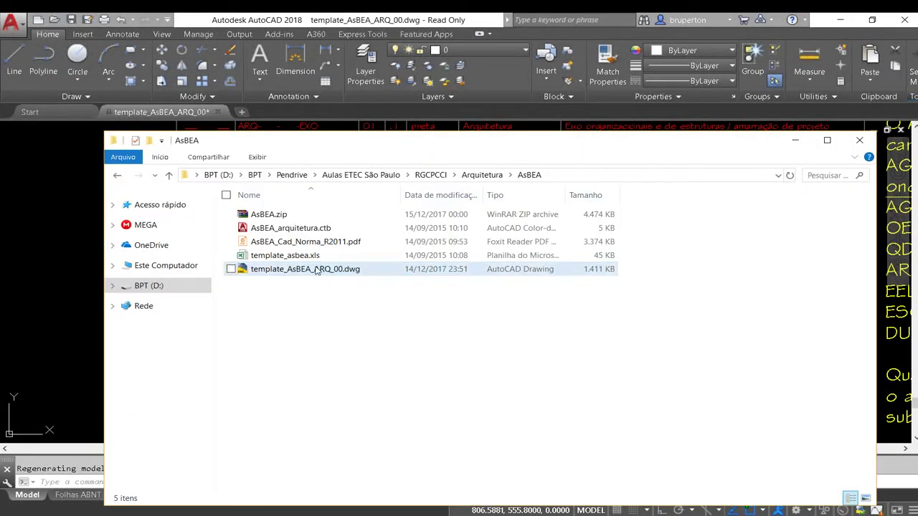
click(290, 231)
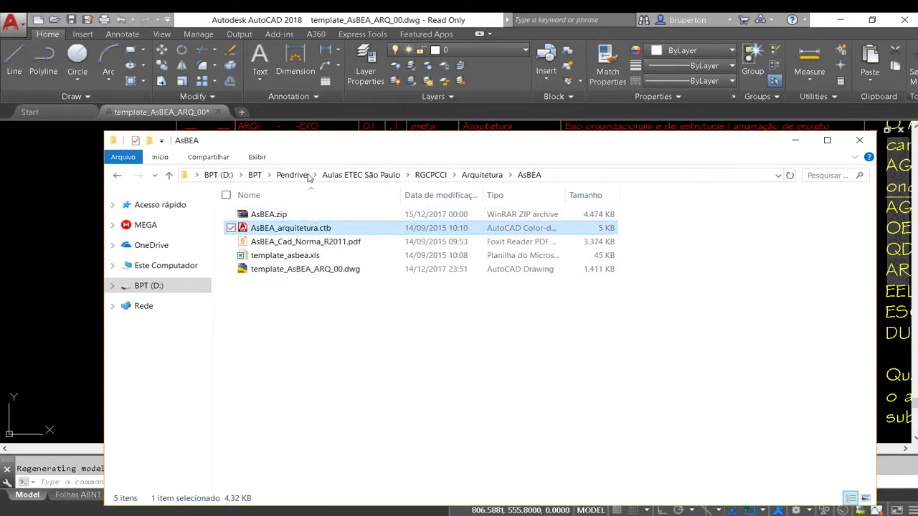
drag(307, 145, 560, 208)
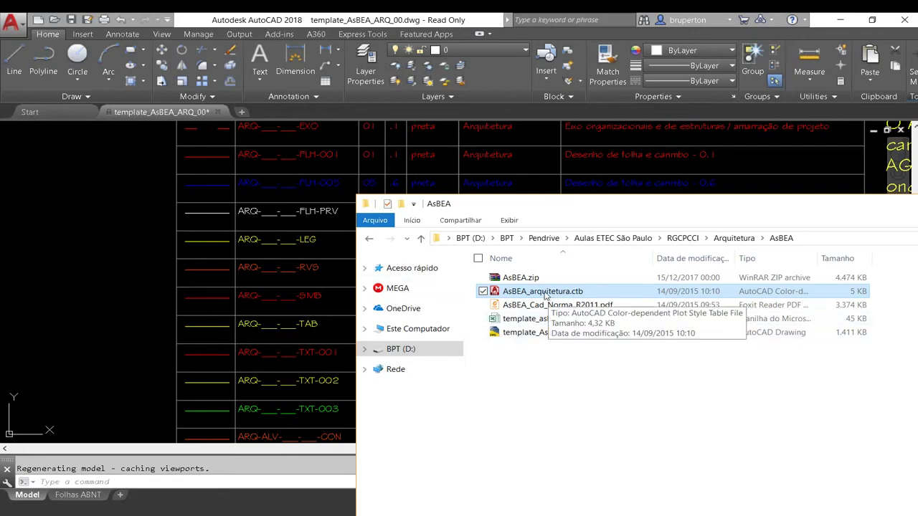
click(308, 282)
scroll(308, 187, down, 5)
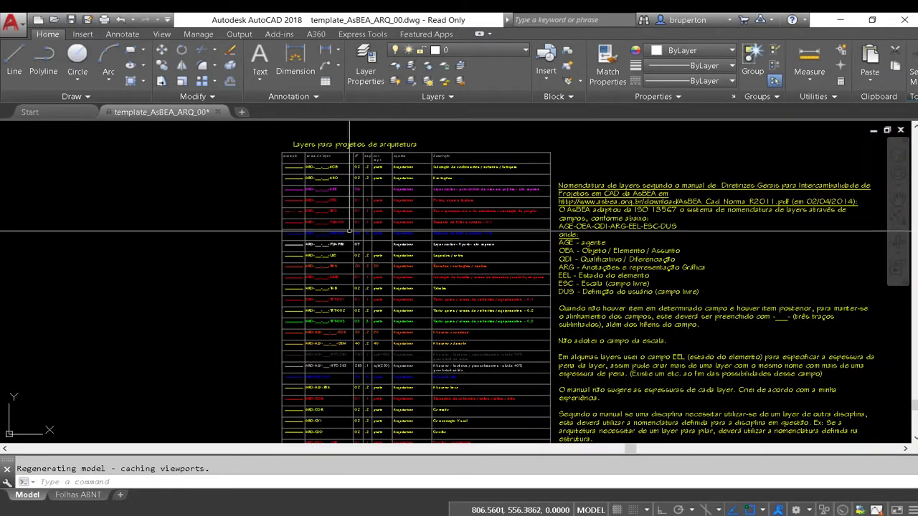
- Set the Plot style table to AsBEA_arquitetura.ctb, then close the Plot dialog
scroll(311, 184, up, 5)
middle_drag(359, 213, 411, 311)
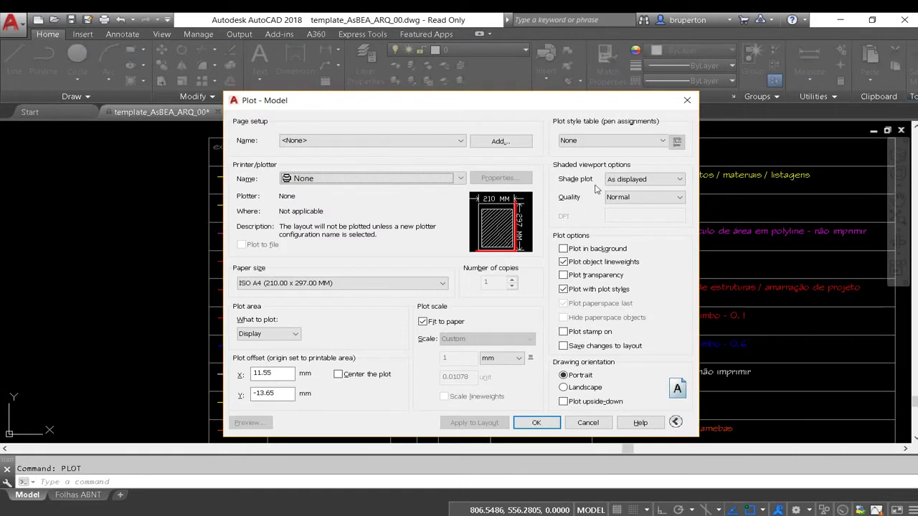
click(595, 140)
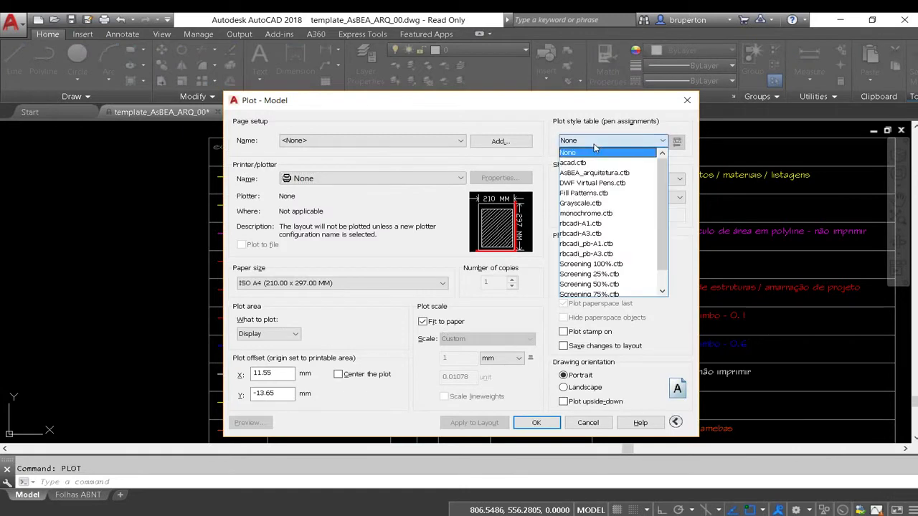
click(618, 173)
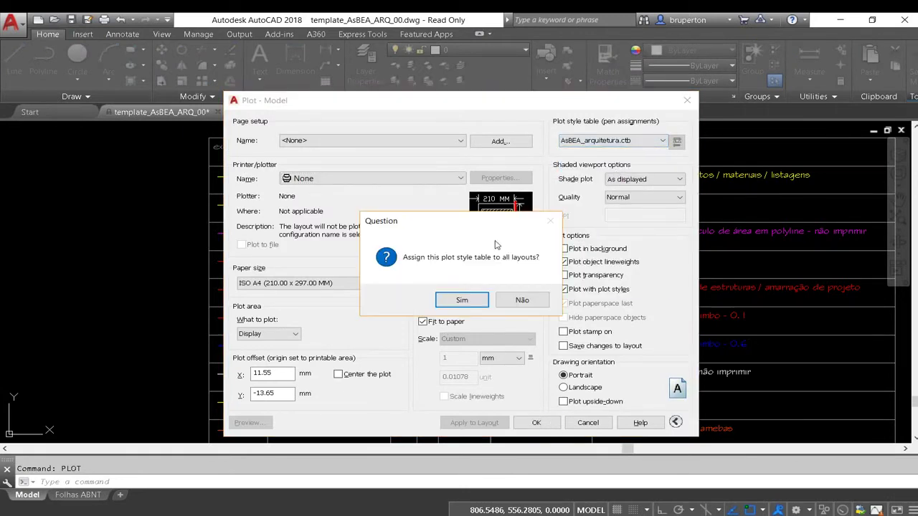
click(470, 300)
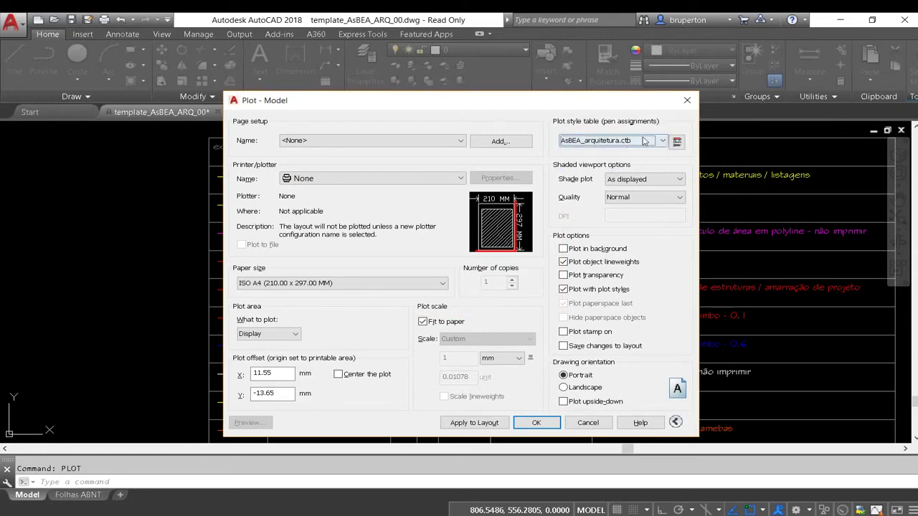
click(686, 101)
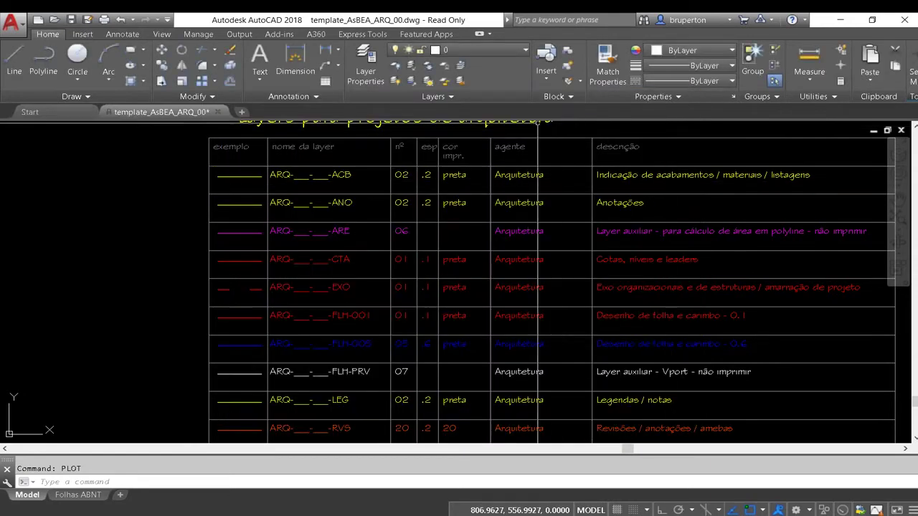
- Zoom to the drawing extents, then zoom back in toward the block library
scroll(315, 266, down, 4)
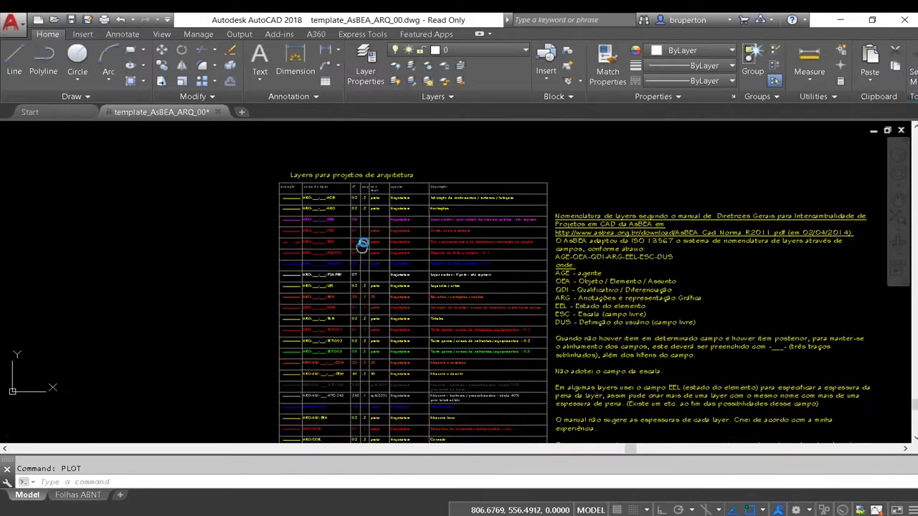
scroll(409, 271, down, 2)
scroll(365, 260, down, 3)
scroll(378, 297, down, 4)
middle_click(377, 296)
scroll(676, 303, up, 1)
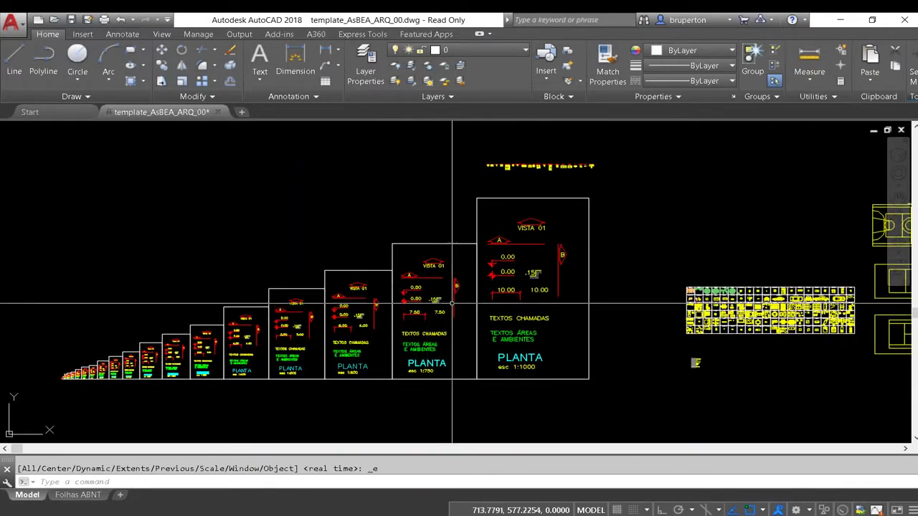
scroll(784, 325, up, 3)
scroll(785, 325, up, 3)
scroll(432, 282, down, 2)
scroll(522, 284, up, 5)
scroll(530, 298, up, 5)
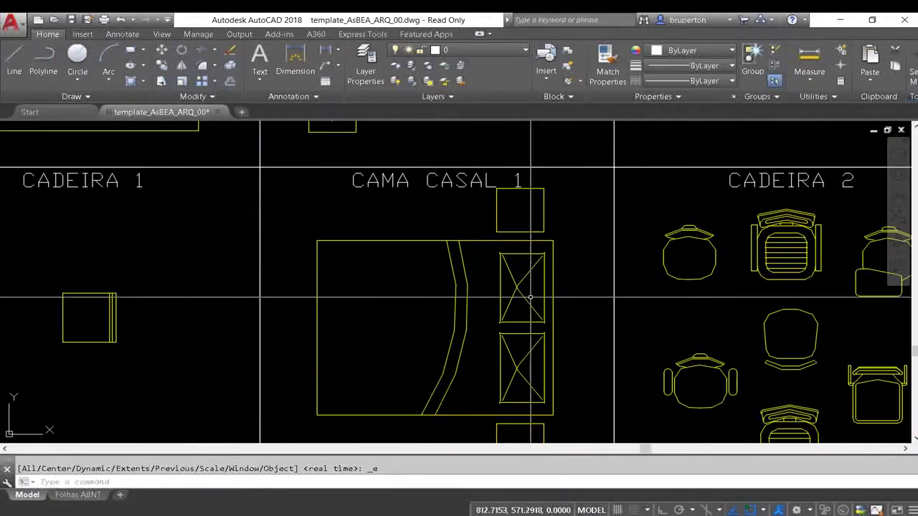
- Centre the block library grid in view, cancelling any stray selection windows
click(524, 296)
scroll(494, 291, down, 3)
scroll(472, 291, down, 3)
click(469, 290)
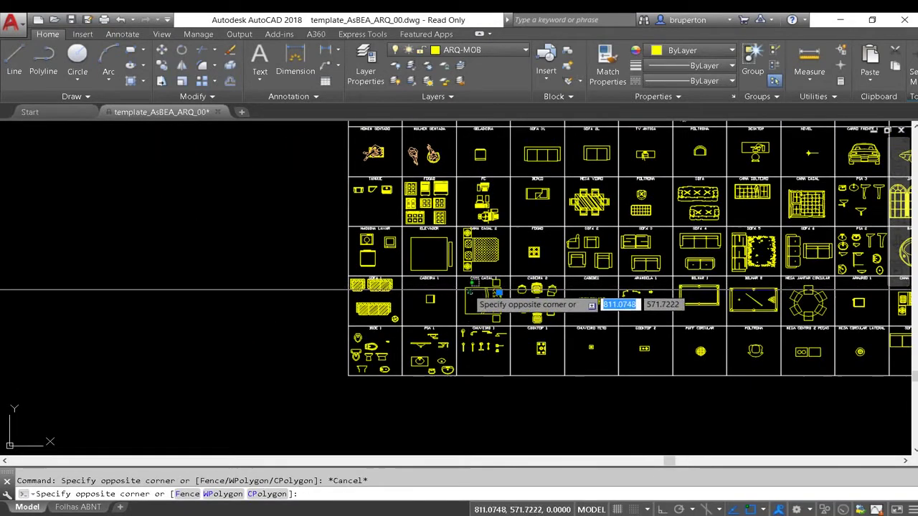
key(Escape)
scroll(480, 271, down, 3)
middle_drag(586, 267, 408, 287)
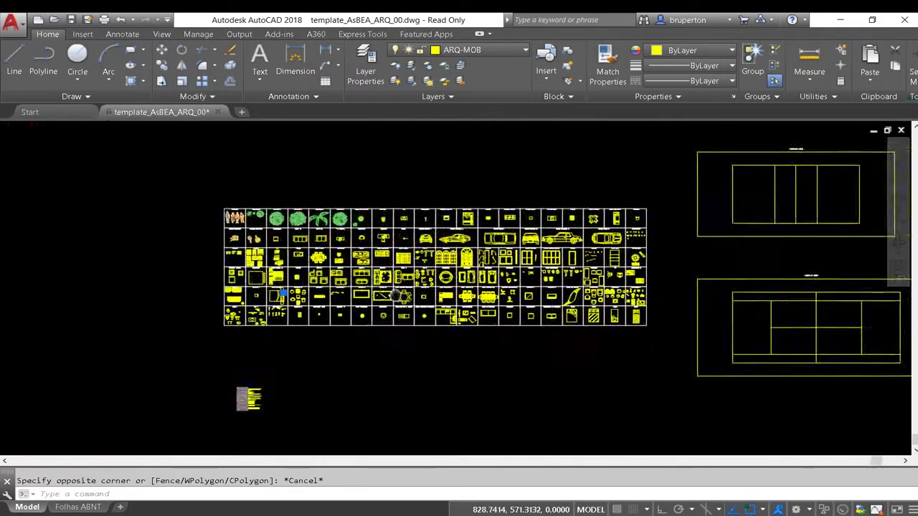
scroll(409, 286, up, 2)
scroll(490, 294, down, 3)
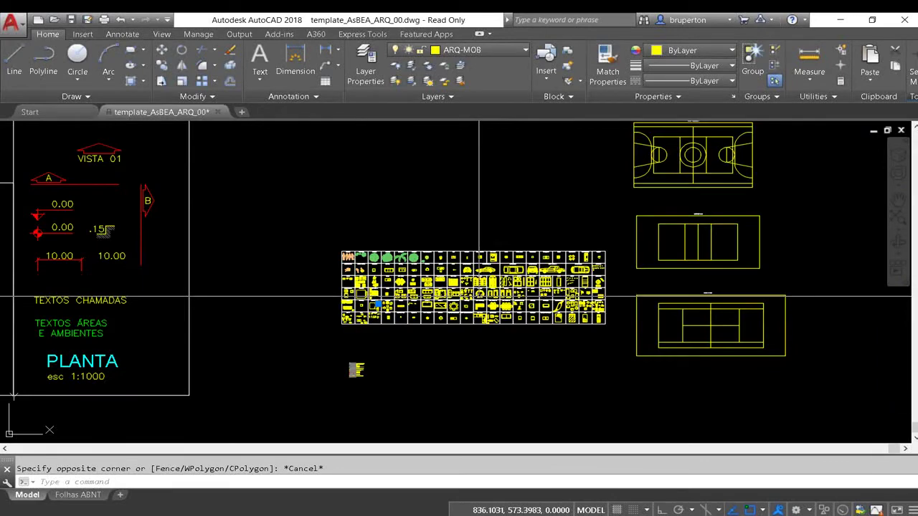
key(Escape)
- Zoom closer into the block library and select the object in the PIA cell
scroll(470, 314, up, 3)
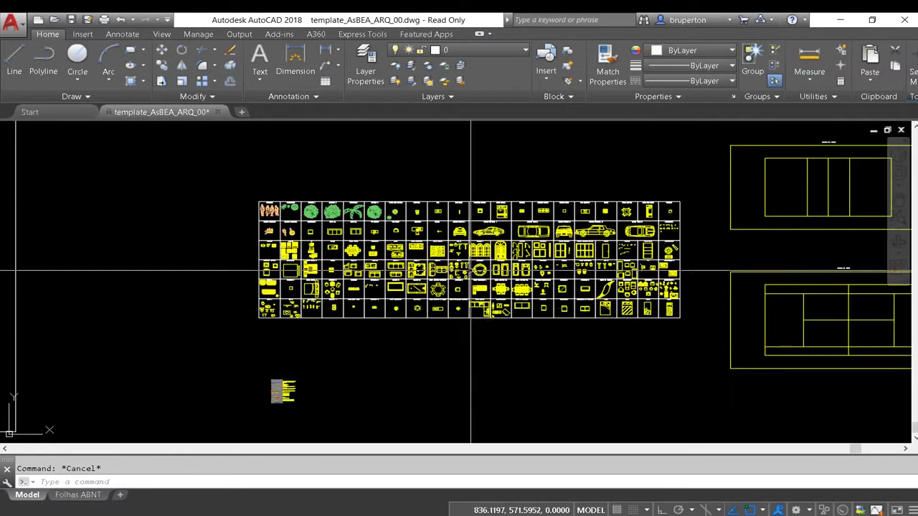
scroll(427, 284, up, 1)
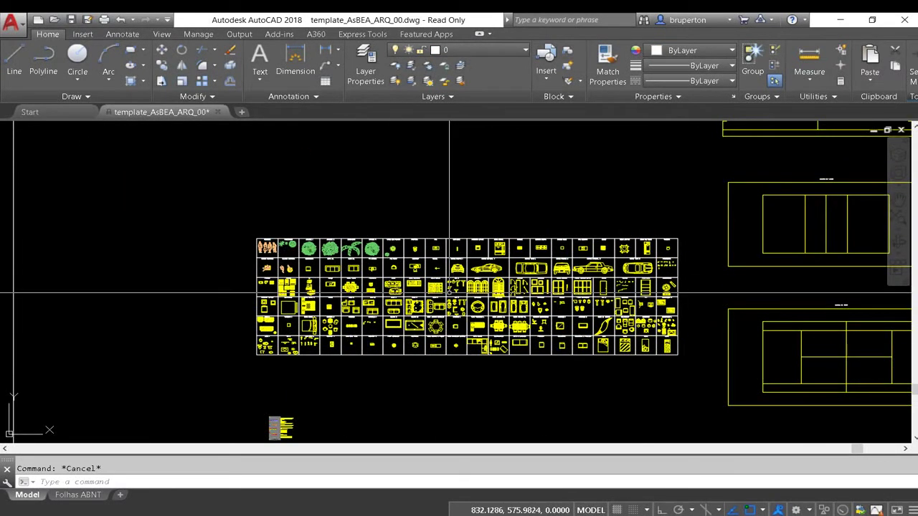
scroll(441, 271, up, 5)
click(410, 249)
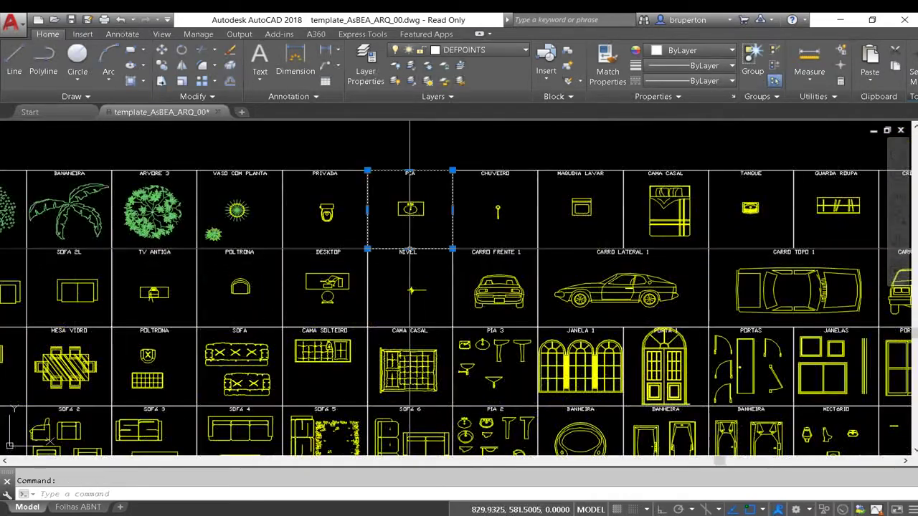
- Select all texts similar to the PIA label, check the 119-text count in Properties, then clear the selection
key(Escape)
right_click(403, 215)
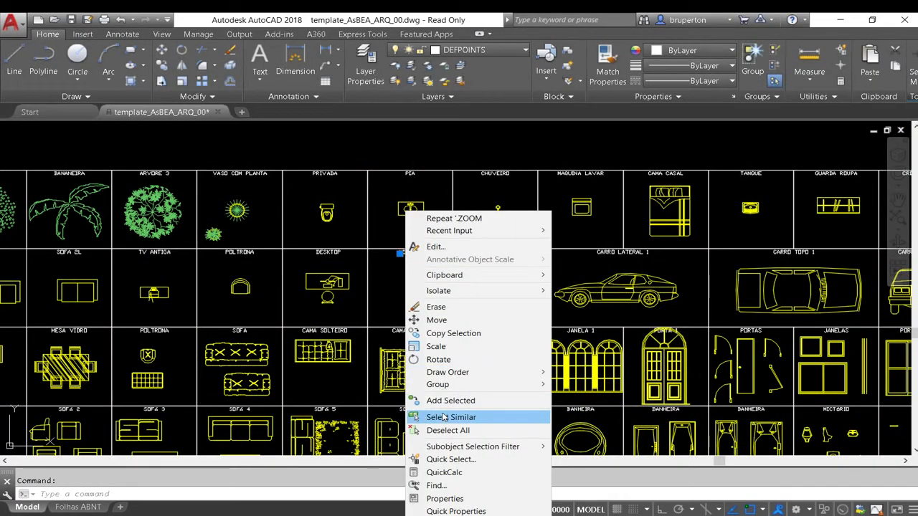
click(430, 414)
scroll(426, 398, down, 5)
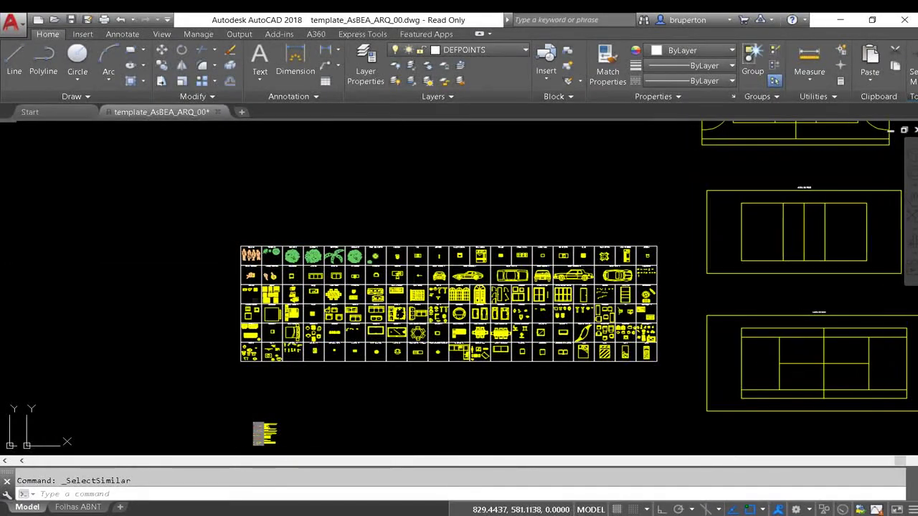
key(ctrl+1)
click(26, 129)
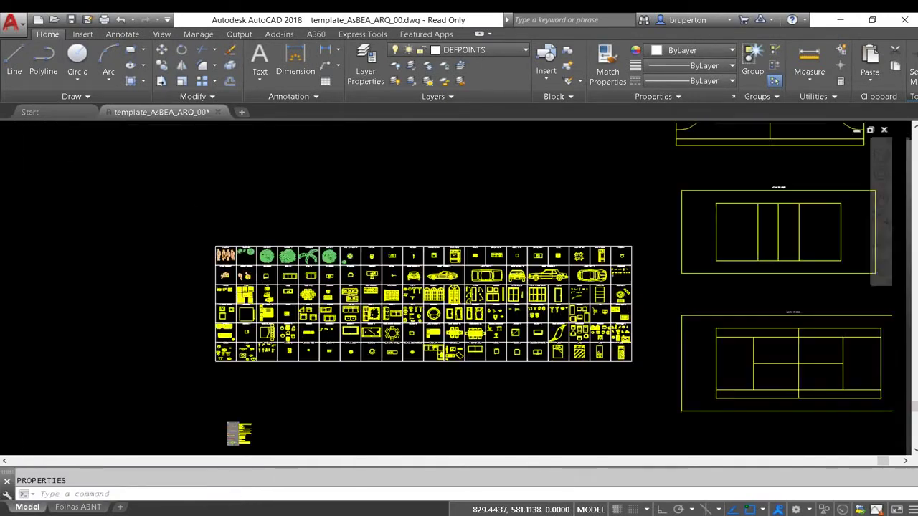
key(Escape)
- Zoom out and pan left to show the PLANTA annotation sample frames
scroll(445, 308, down, 1)
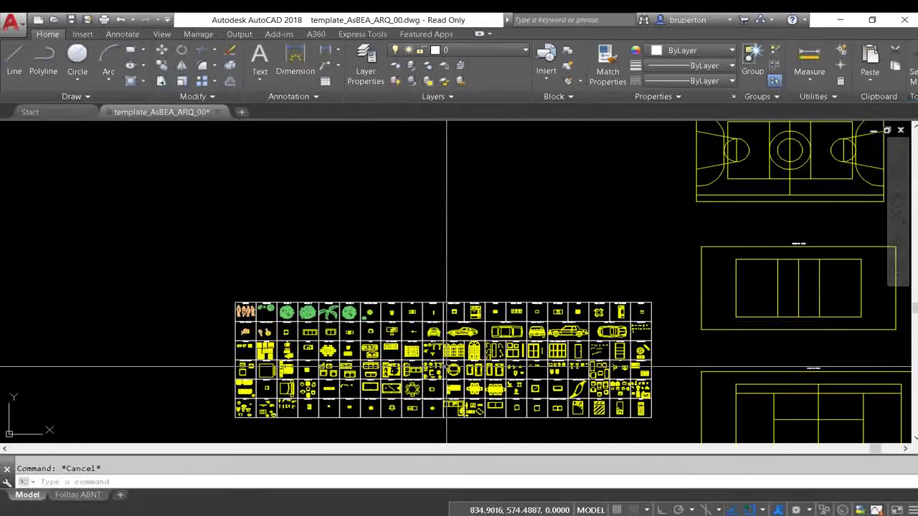
scroll(451, 348, down, 3)
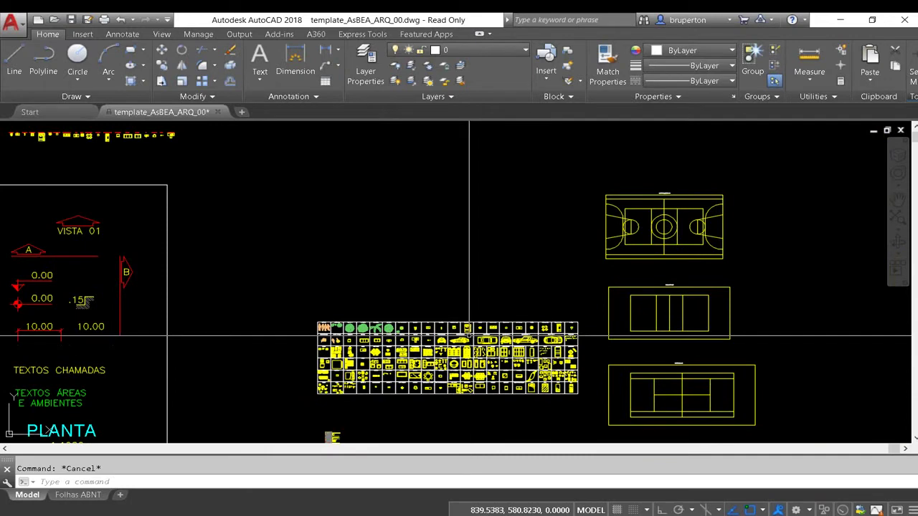
scroll(523, 335, down, 1)
scroll(520, 311, down, 1)
scroll(366, 324, down, 1)
middle_drag(366, 324, 537, 311)
middle_drag(396, 332, 486, 323)
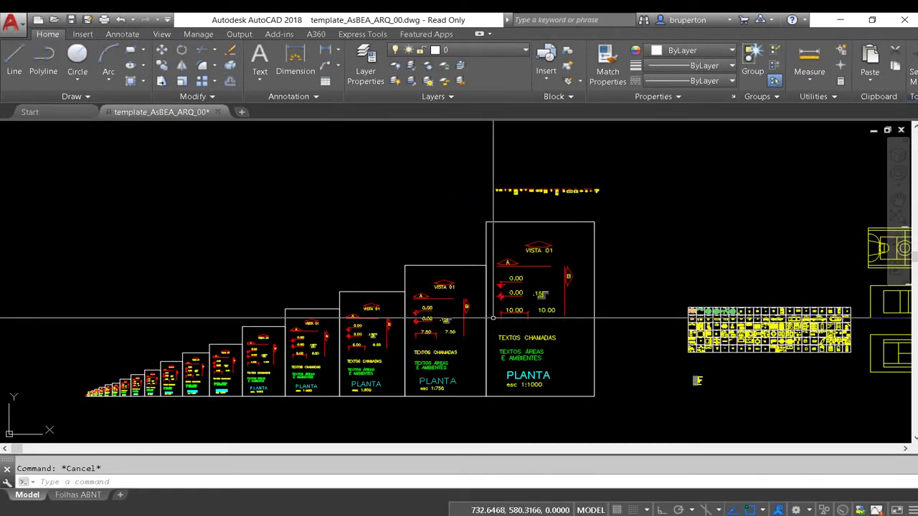